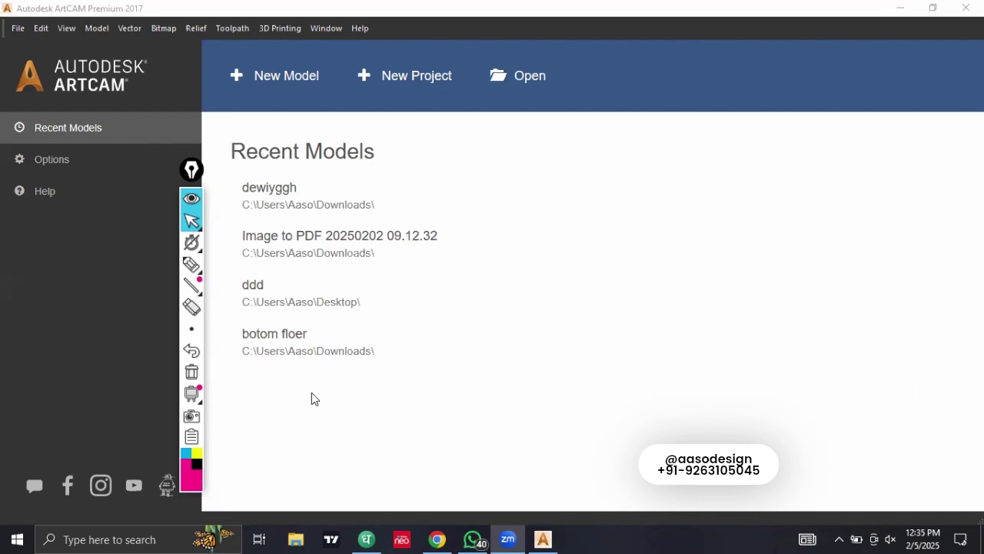
Step: Create a new 1016 x 1016 mm model at 4000 x 4000 points with a centred origin and show it in 2D
{"action": "left_click", "coordinate": [259, 77]}
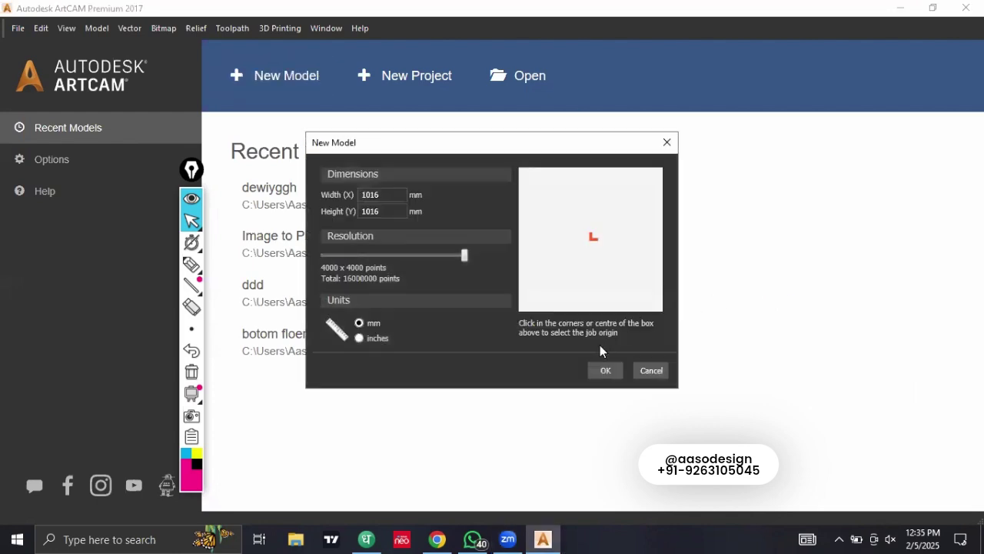
{"action": "left_click", "coordinate": [604, 371]}
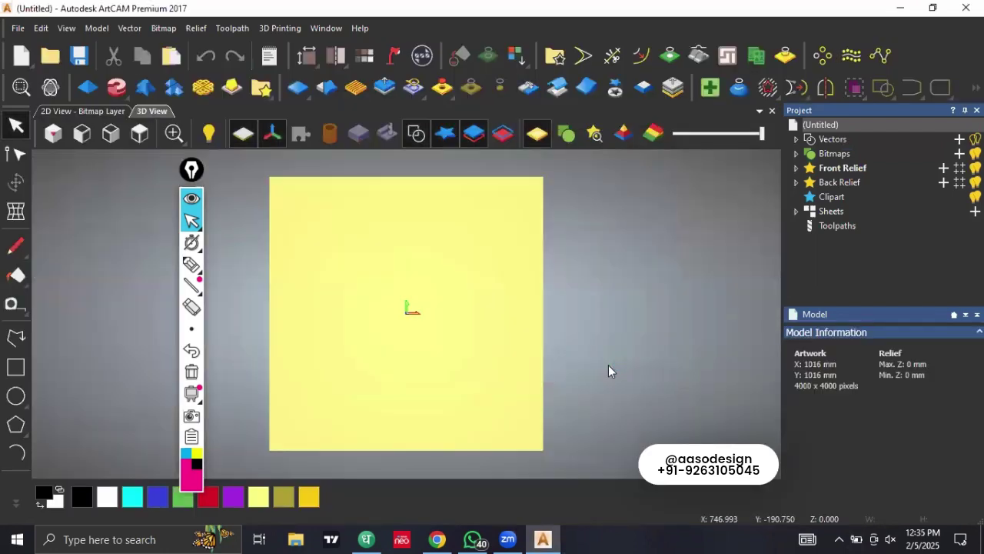
{"action": "left_click", "coordinate": [101, 113]}
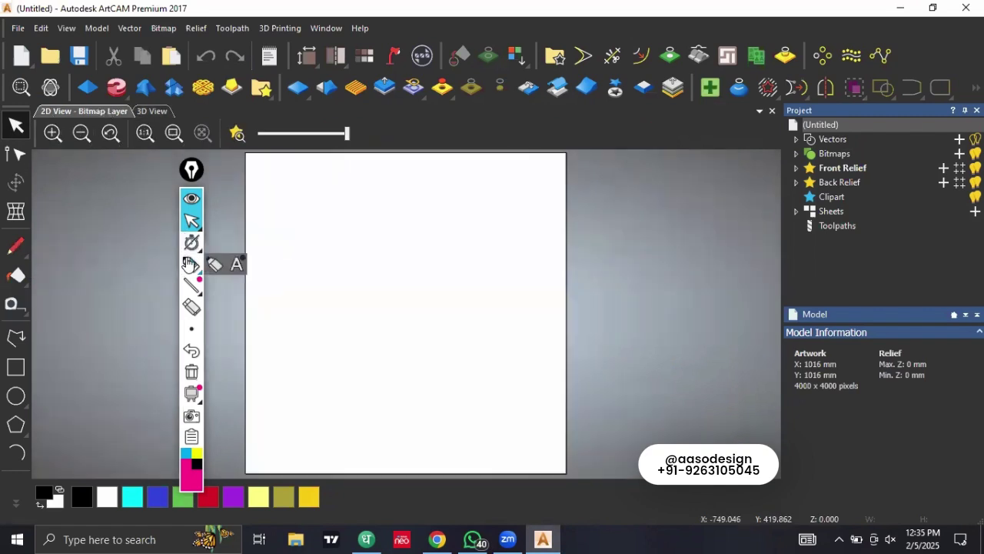
{"action": "left_click", "coordinate": [190, 263]}
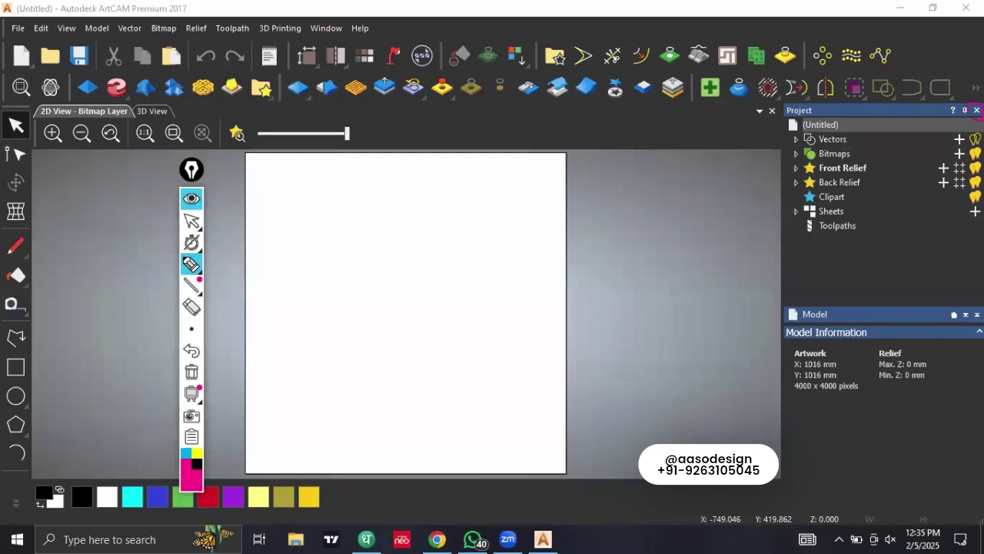
{"action": "left_click_drag", "start_coordinate": [696, 187], "coordinate": [975, 117]}
{"action": "left_click", "coordinate": [192, 220]}
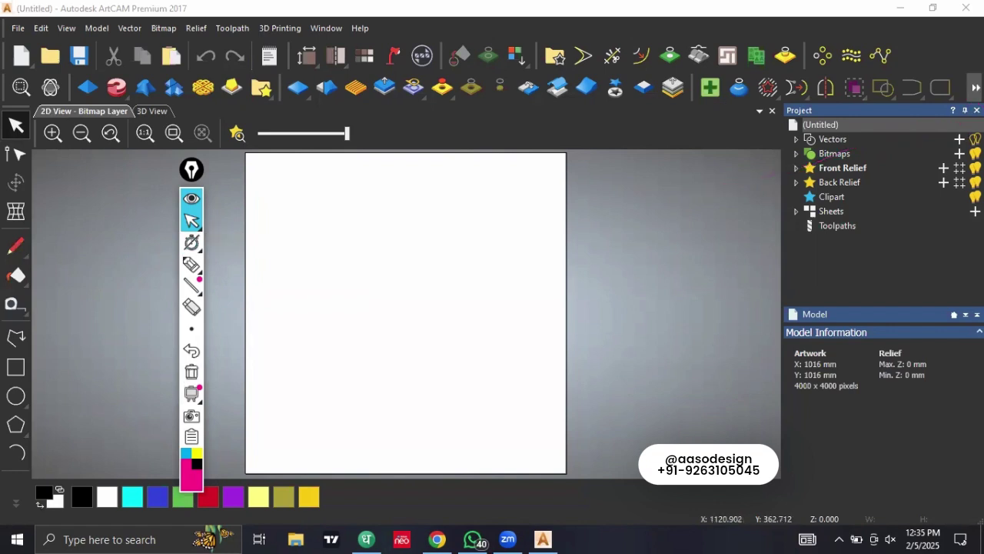
Step: Close the Project panel, then undock and close the Design Tools toolbar
{"action": "left_click", "coordinate": [976, 110]}
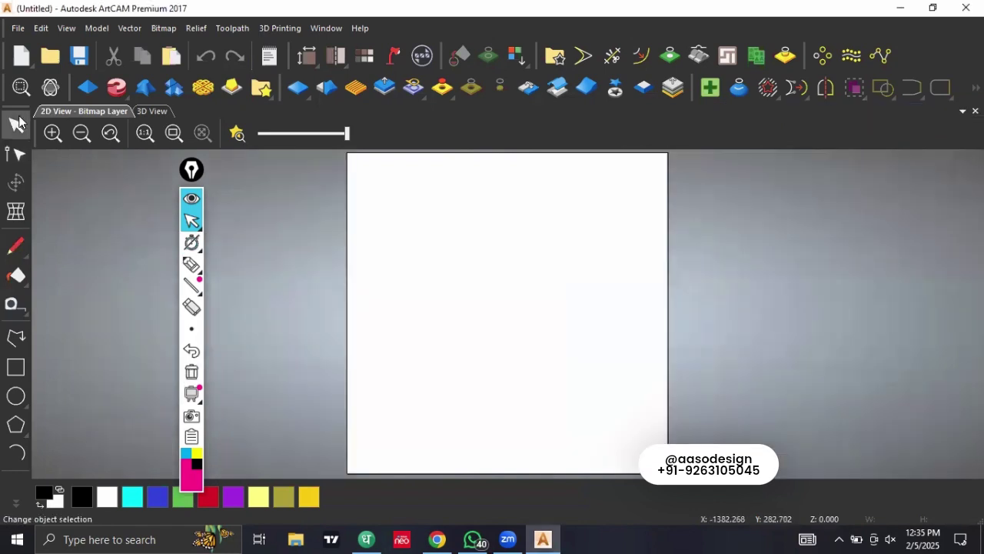
{"action": "left_click_drag", "start_coordinate": [18, 113], "coordinate": [787, 229]}
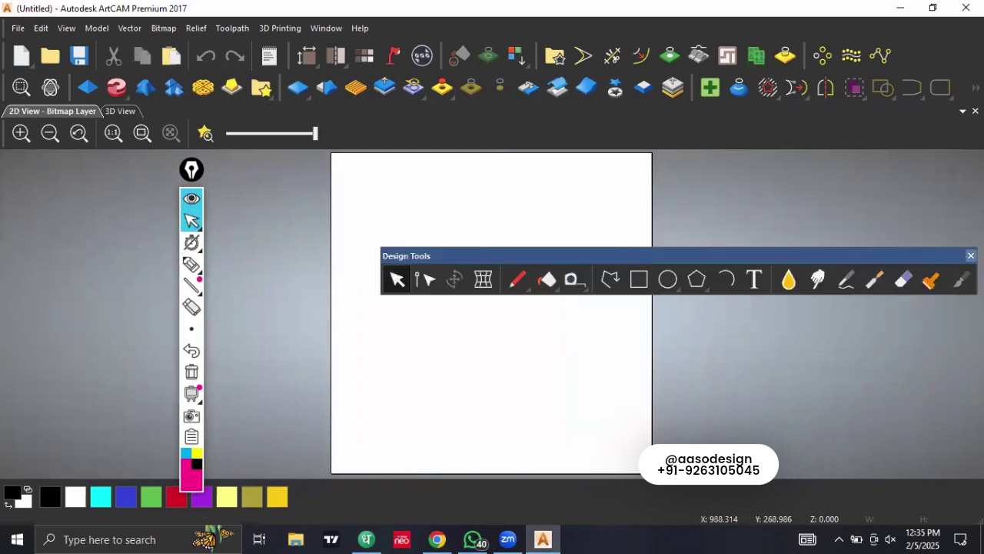
{"action": "left_click", "coordinate": [971, 256]}
Step: Undock and close the Vector Editing and Relief Editing toolbars and the small three-tool toolbar above them
{"action": "left_click_drag", "start_coordinate": [802, 51], "coordinate": [666, 211]}
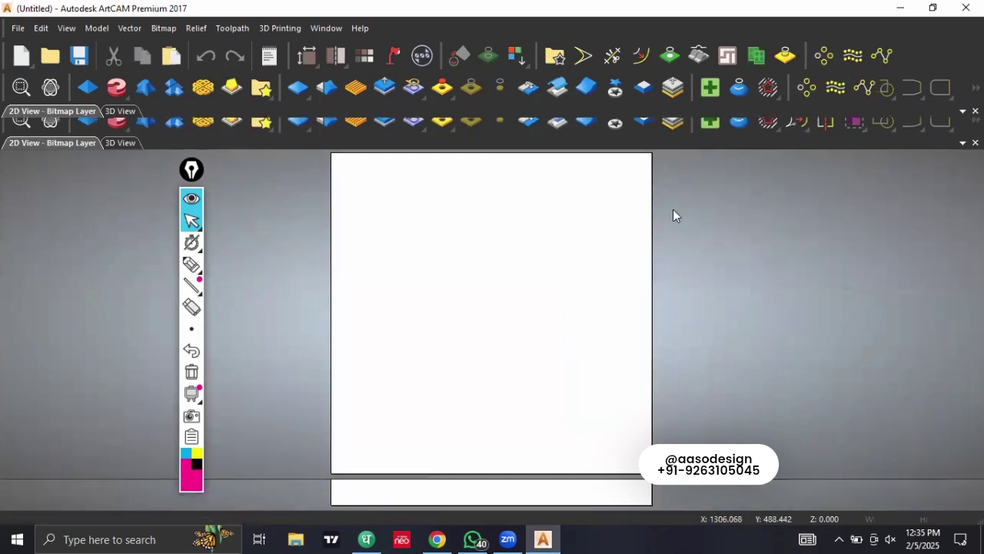
{"action": "left_click", "coordinate": [705, 193]}
{"action": "left_click_drag", "start_coordinate": [694, 94], "coordinate": [694, 213]}
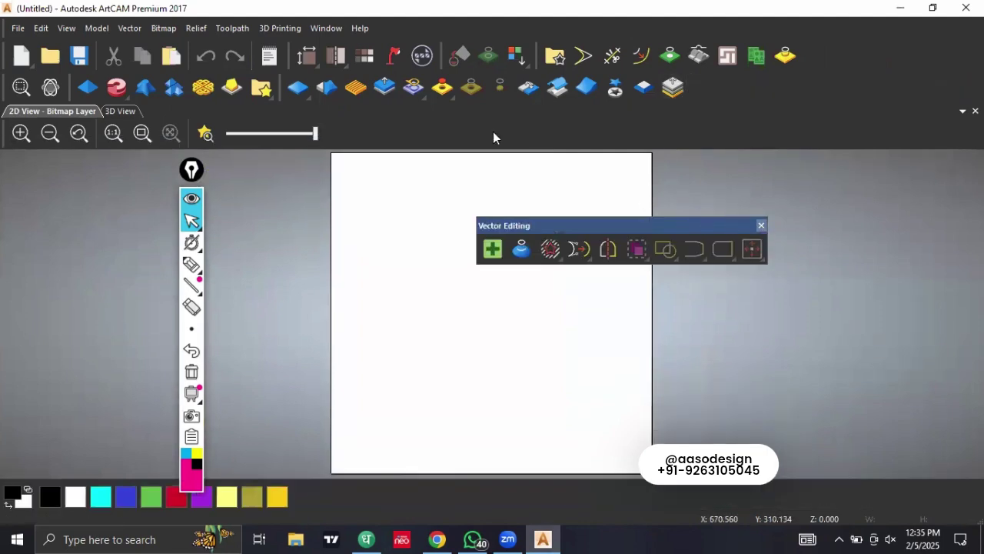
{"action": "left_click", "coordinate": [761, 224]}
{"action": "left_click_drag", "start_coordinate": [283, 88], "coordinate": [344, 227]}
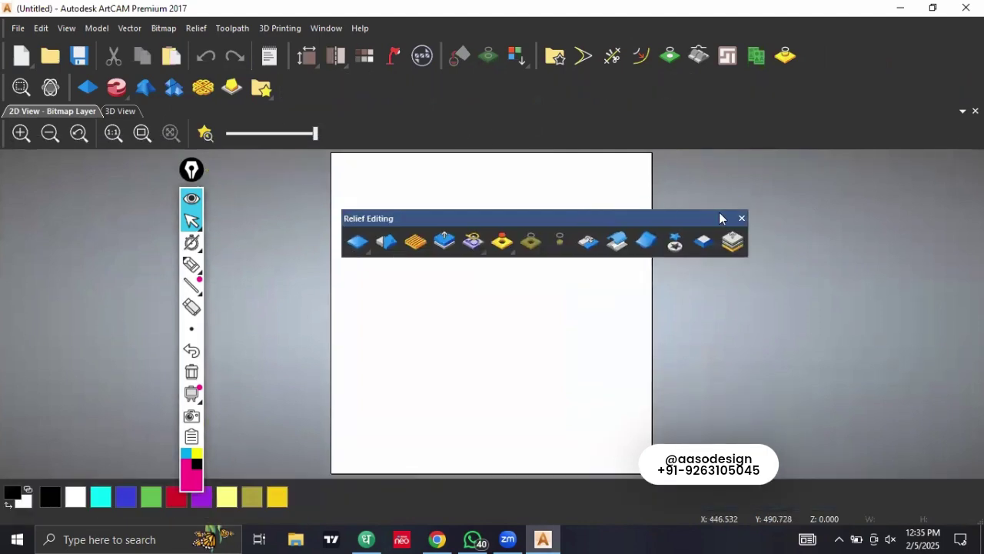
{"action": "left_click", "coordinate": [741, 219]}
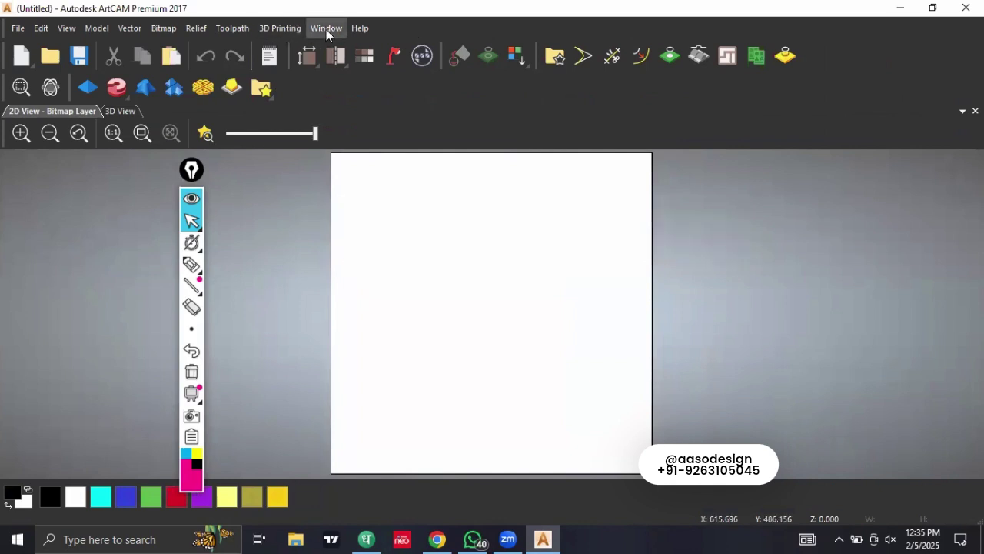
Step: Restore all closed panels and toolbars by applying the Standard window layout
{"action": "left_click", "coordinate": [326, 28]}
{"action": "mouse_move", "coordinate": [348, 232]}
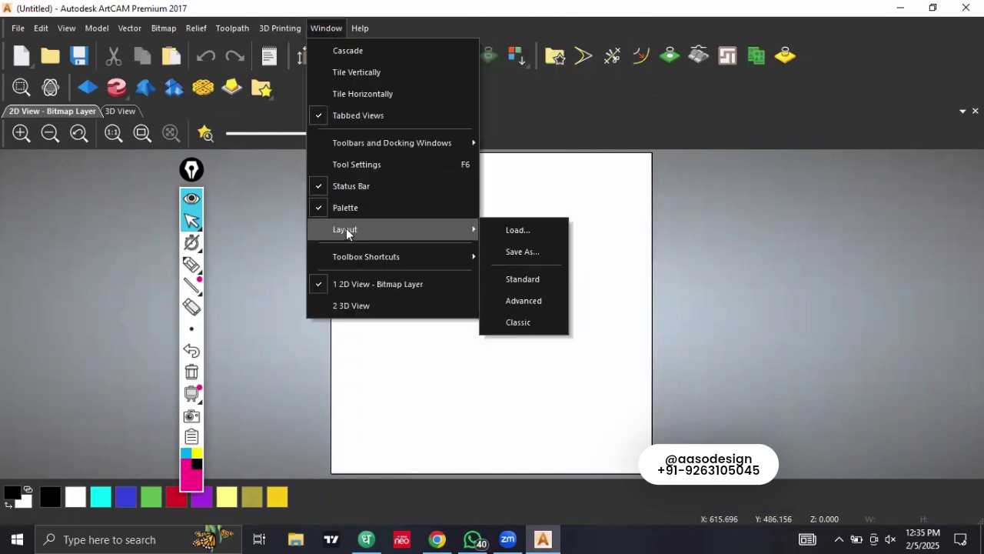
{"action": "left_click", "coordinate": [524, 279]}
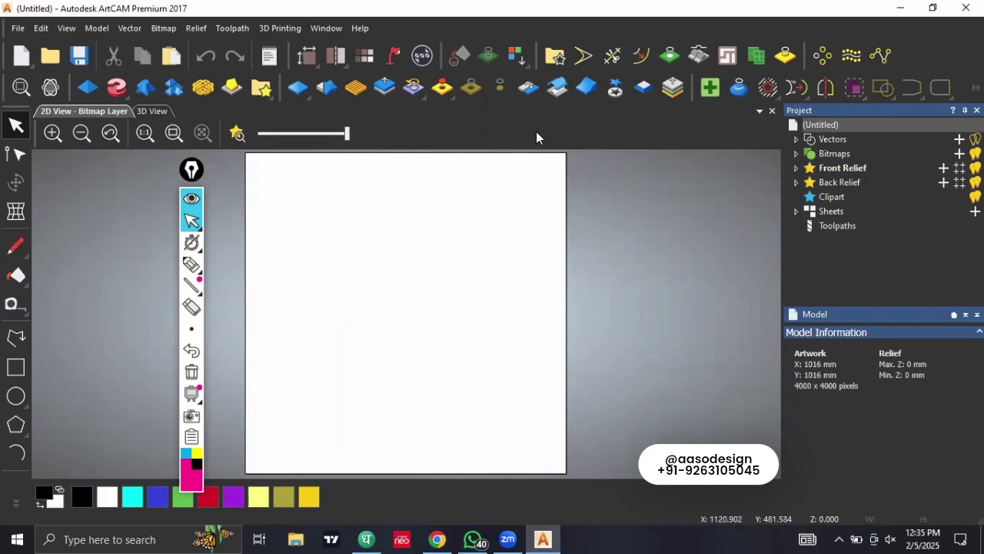
Step: Start the Rectangle tool and set its Tool Settings panel to auto-hide
{"action": "left_click", "coordinate": [14, 371]}
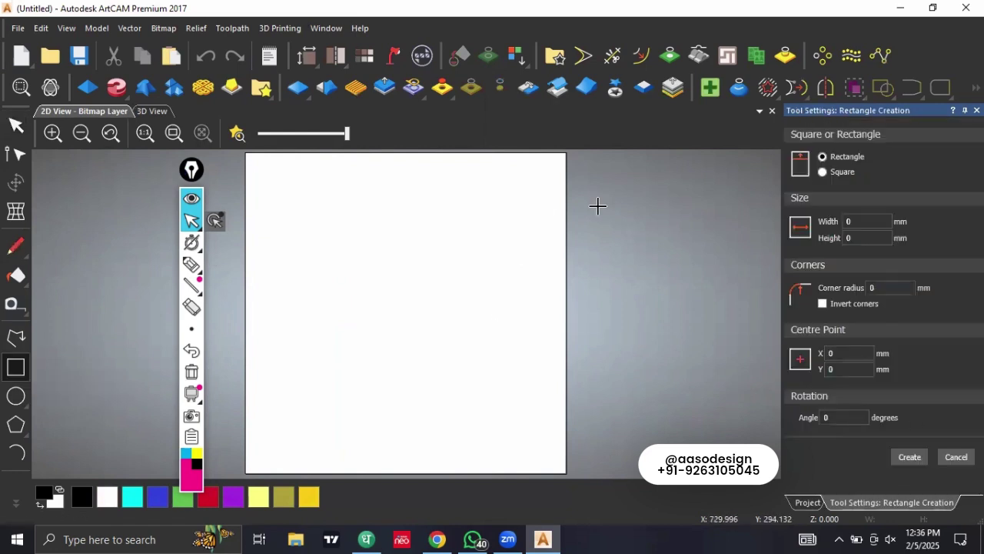
{"action": "mouse_move", "coordinate": [219, 263]}
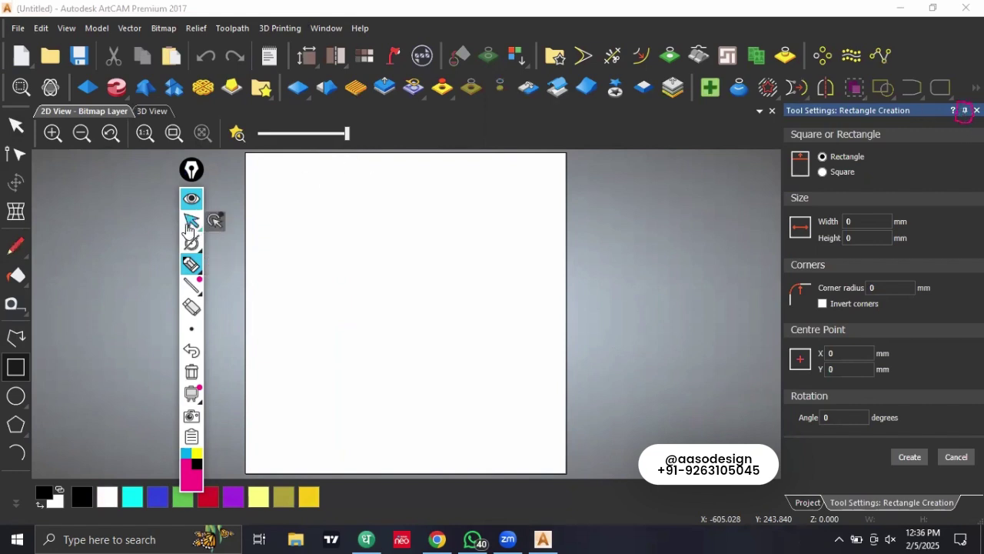
{"action": "left_click", "coordinate": [214, 220]}
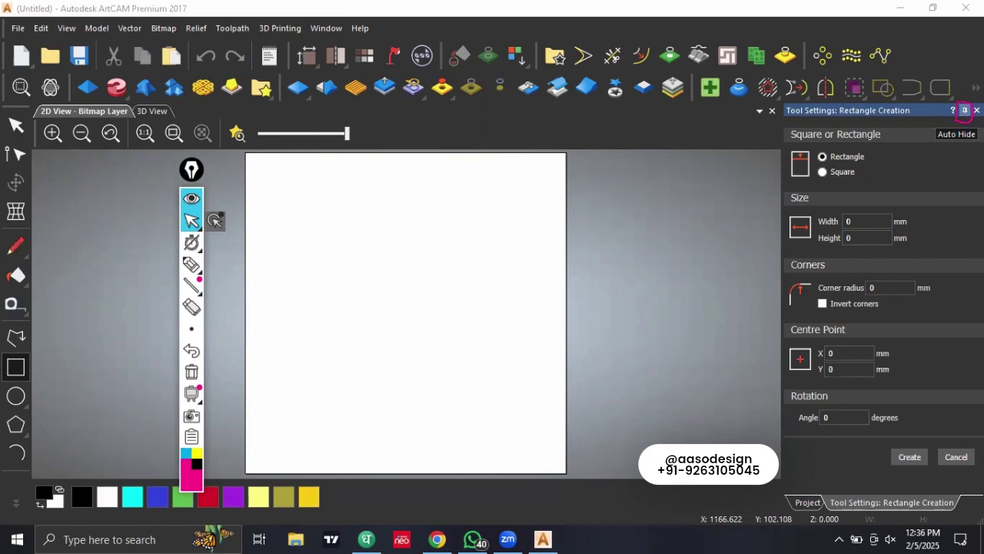
{"action": "left_click", "coordinate": [965, 110]}
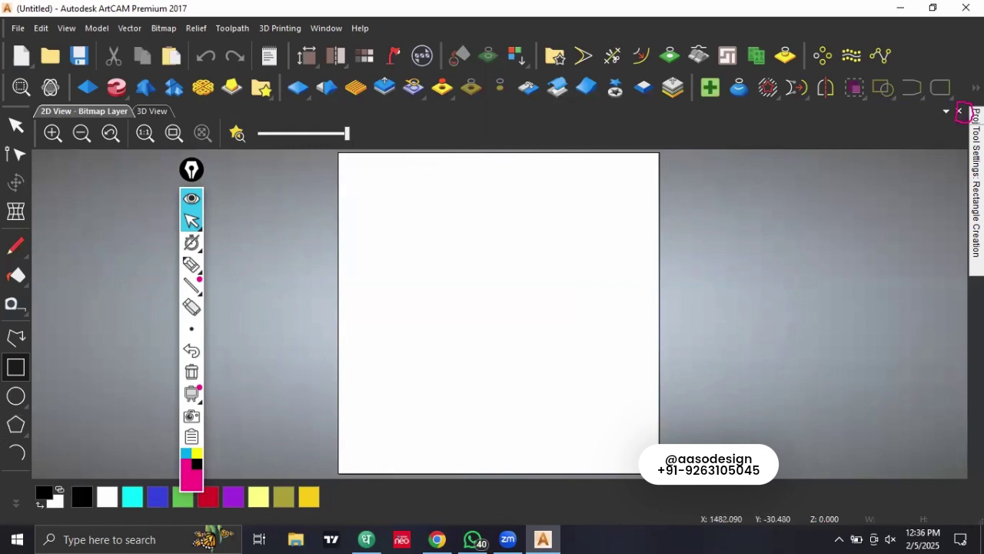
{"action": "mouse_move", "coordinate": [965, 113]}
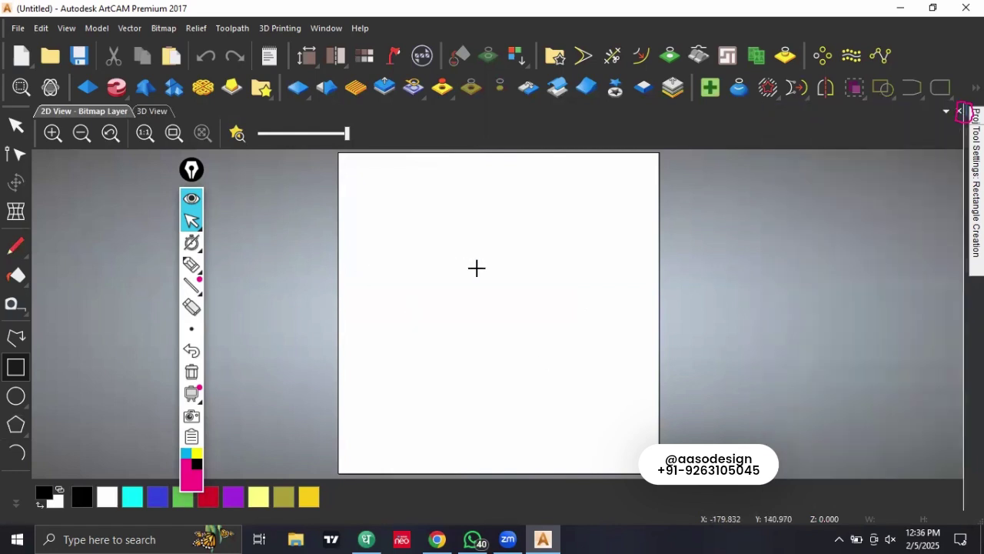
{"action": "left_click", "coordinate": [192, 372]}
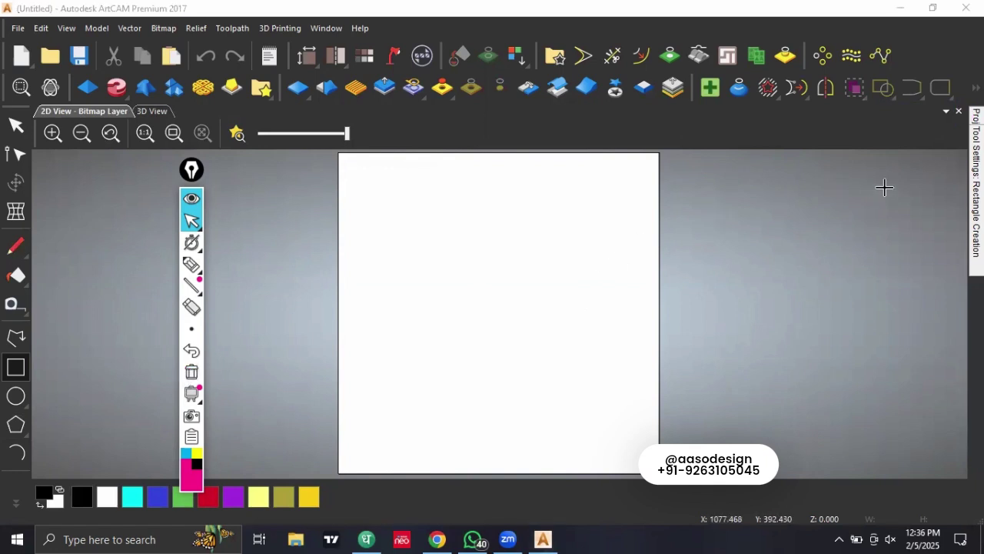
Step: Reveal the auto-hidden Rectangle Creation settings and pin them open, repeating auto-hide once before leaving the panel docked
{"action": "mouse_move", "coordinate": [976, 185]}
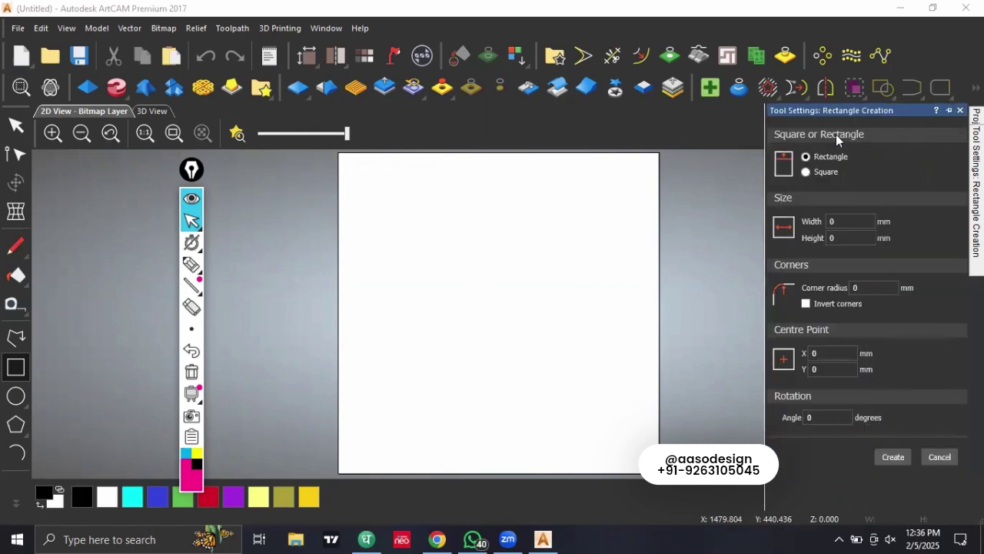
{"action": "left_click", "coordinate": [949, 110]}
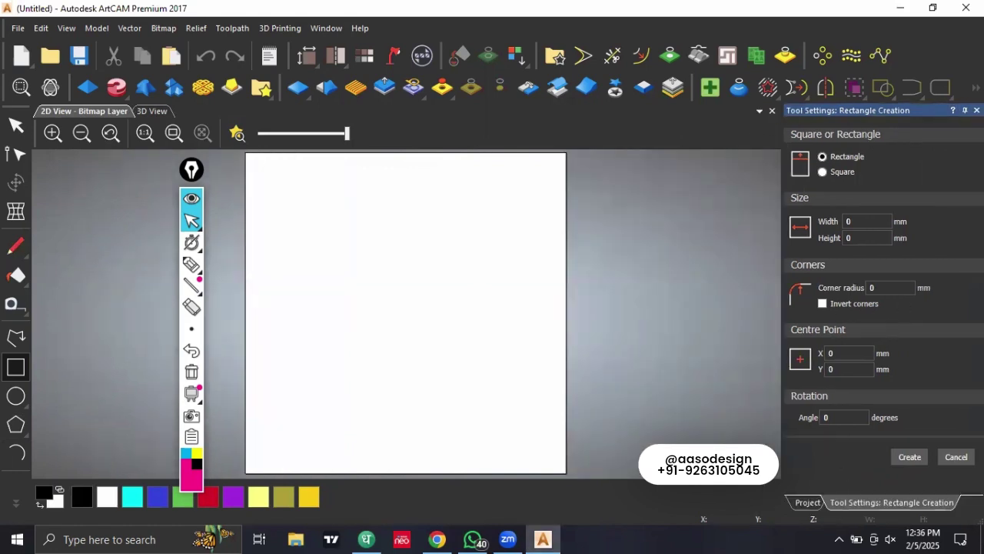
{"action": "left_click", "coordinate": [965, 110]}
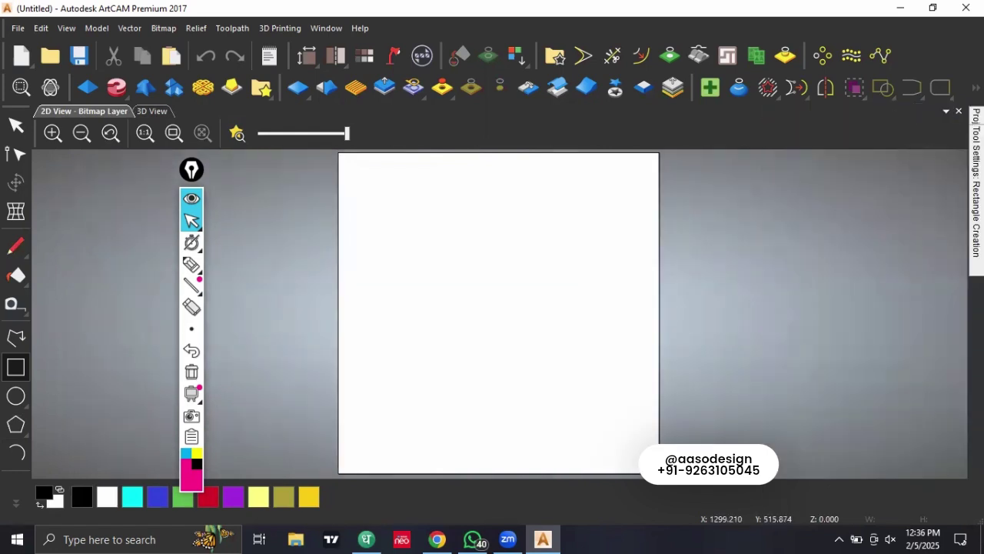
{"action": "mouse_move", "coordinate": [976, 184]}
{"action": "left_click", "coordinate": [973, 240]}
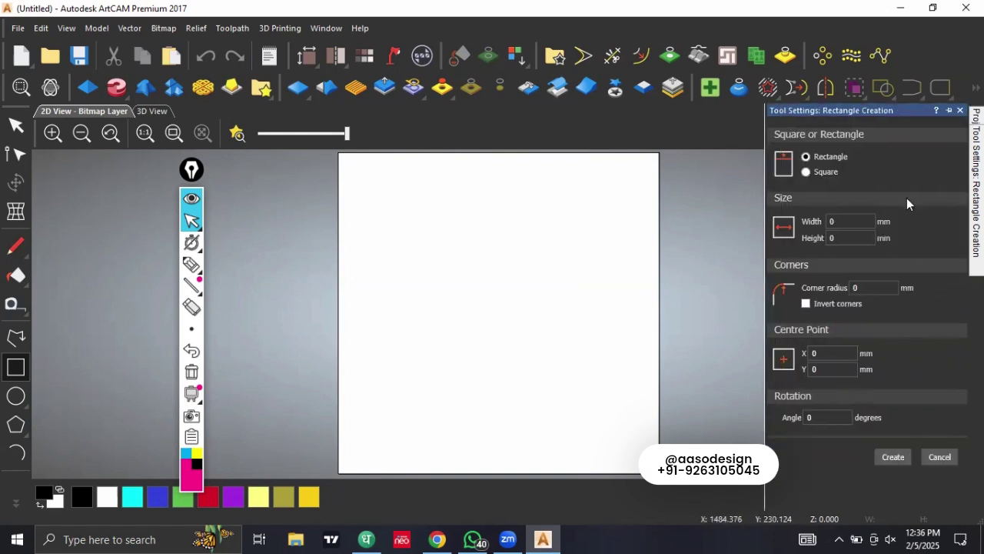
{"action": "left_click", "coordinate": [947, 110]}
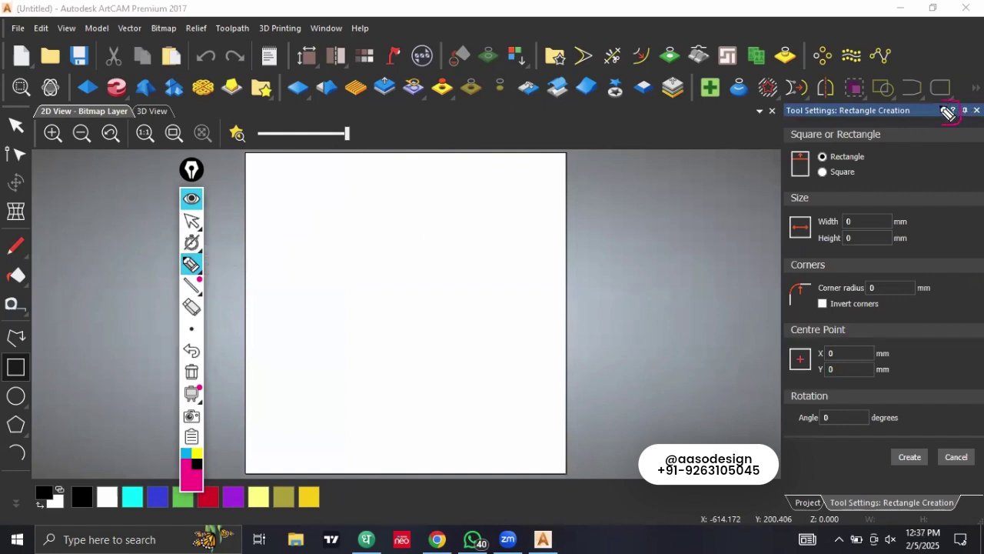
Step: Turn on the explanatory help text in the Rectangle Creation settings and look through it
{"action": "left_click_drag", "start_coordinate": [773, 131], "coordinate": [939, 120]}
{"action": "left_click", "coordinate": [191, 220]}
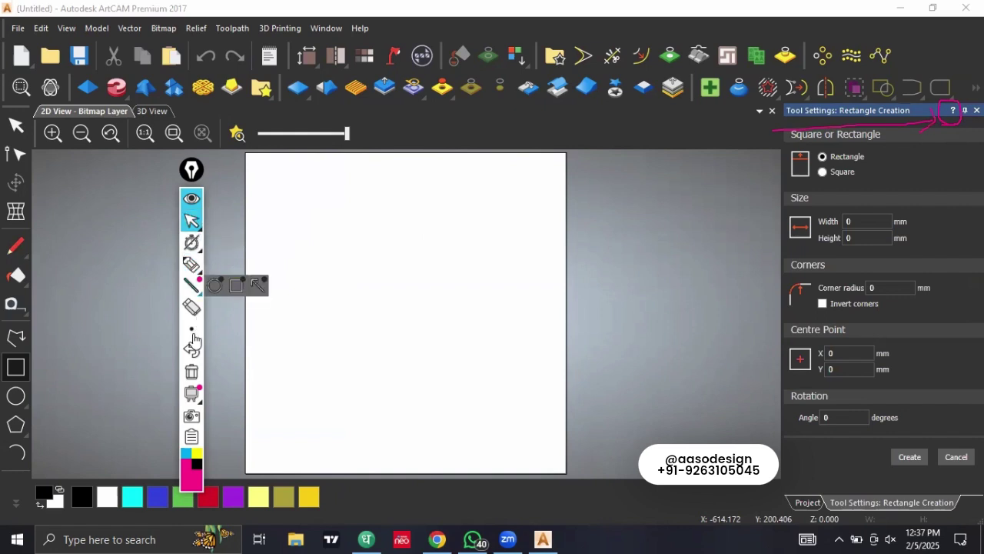
{"action": "left_click", "coordinate": [192, 371]}
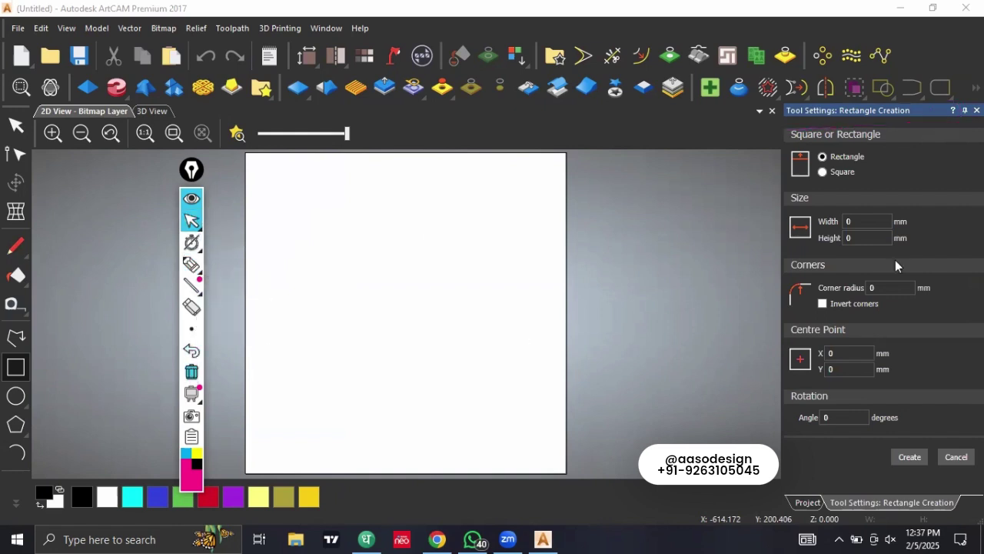
{"action": "left_click", "coordinate": [953, 111]}
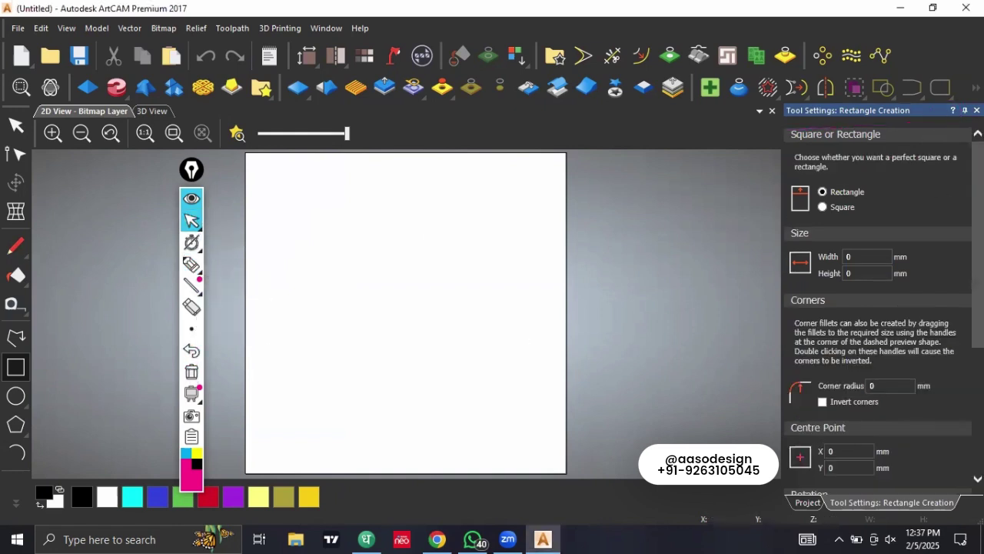
{"action": "scroll", "coordinate": [876, 307], "scroll_direction": "down", "scroll_amount": 3}
{"action": "scroll", "coordinate": [871, 166], "scroll_direction": "up", "scroll_amount": 3}
Step: Switch to the Circle tool and examine its help text on the Arcs option and on creating circles
{"action": "left_click", "coordinate": [16, 126]}
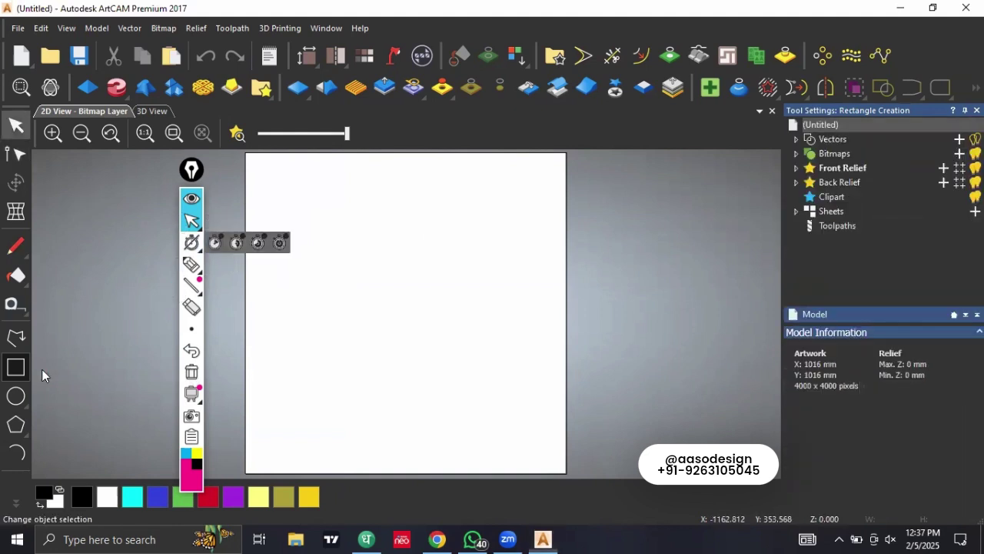
{"action": "left_click", "coordinate": [15, 396]}
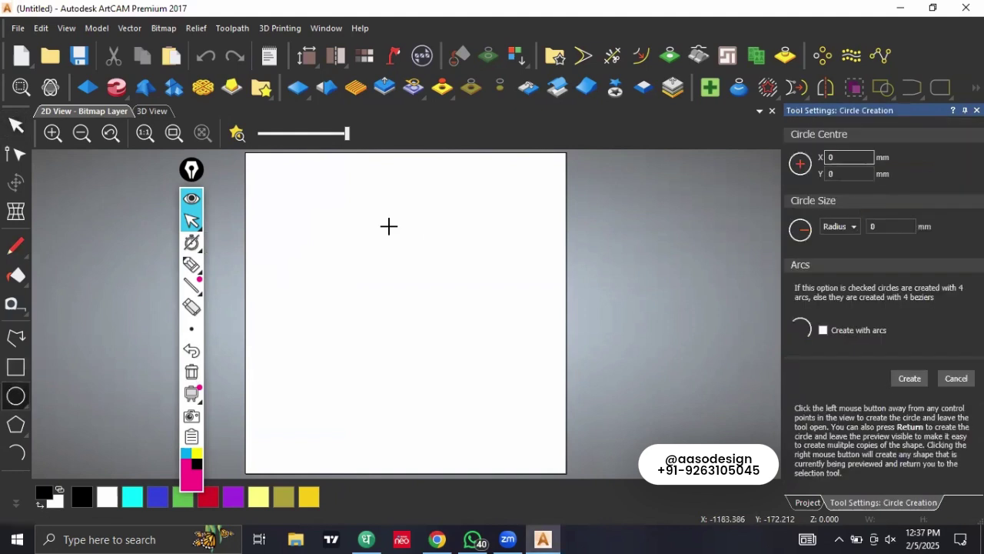
{"action": "left_click", "coordinate": [191, 264]}
{"action": "mouse_move", "coordinate": [778, 395]}
{"action": "left_mouse_down"}
{"action": "mouse_move", "coordinate": [978, 415]}
{"action": "mouse_move", "coordinate": [936, 477]}
{"action": "left_mouse_up"}
{"action": "mouse_move", "coordinate": [871, 499]}
{"action": "left_mouse_down"}
{"action": "mouse_move", "coordinate": [758, 428]}
{"action": "mouse_move", "coordinate": [773, 392]}
{"action": "left_mouse_up"}
{"action": "mouse_move", "coordinate": [837, 323]}
{"action": "left_mouse_down"}
{"action": "mouse_move", "coordinate": [957, 311]}
{"action": "mouse_move", "coordinate": [922, 263]}
{"action": "mouse_move", "coordinate": [792, 290]}
{"action": "left_mouse_up"}
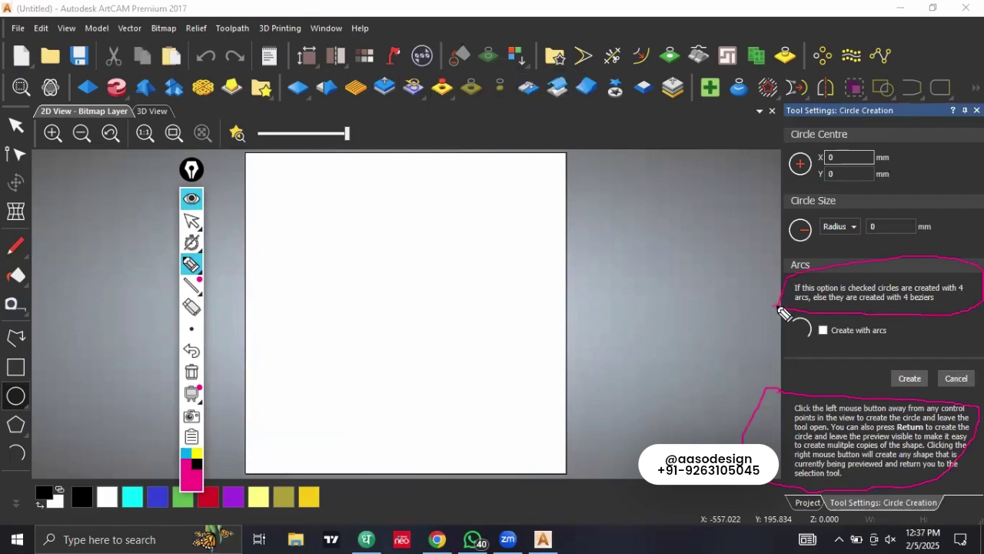
{"action": "left_click", "coordinate": [191, 220]}
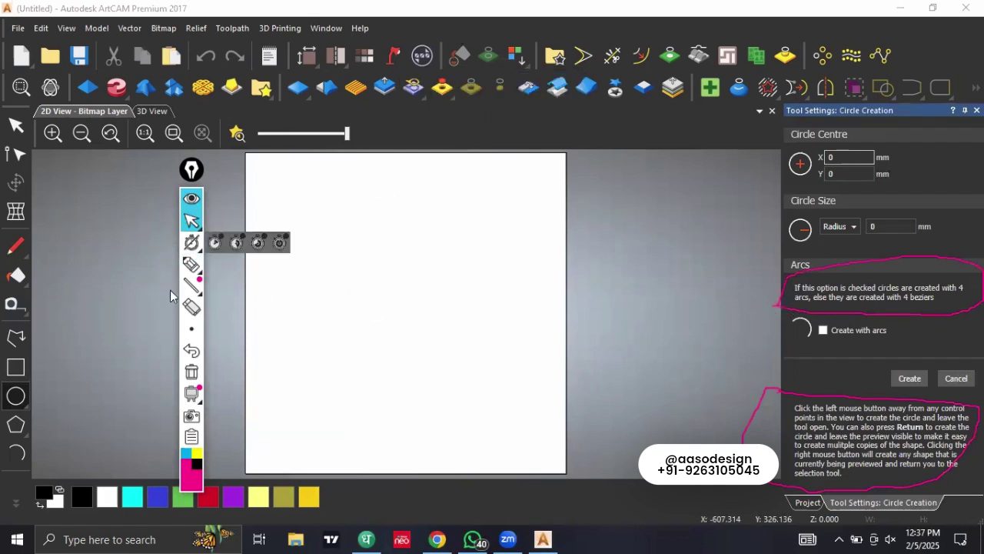
{"action": "left_click", "coordinate": [192, 372]}
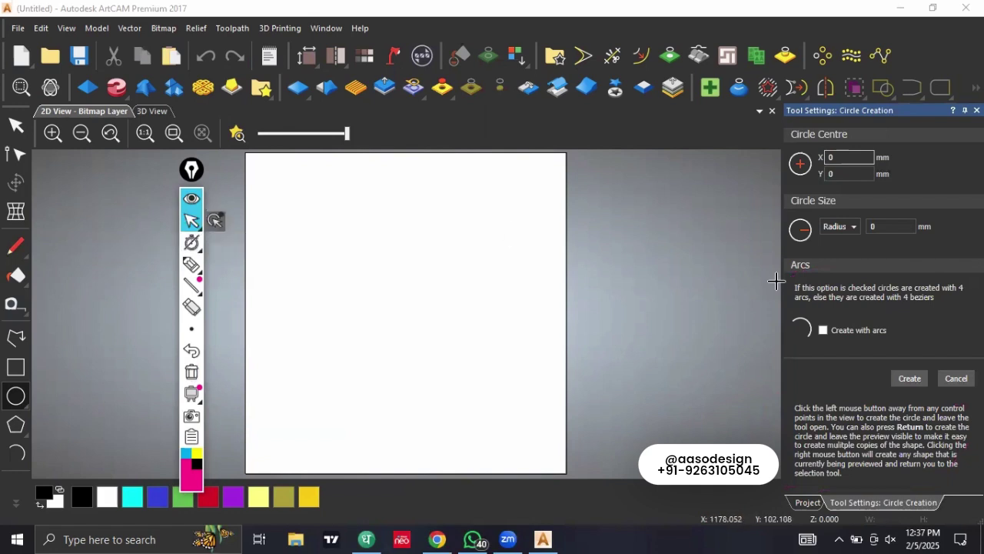
Step: Return to the Rectangle tool and read its help text on corners, rotation and creating the shape
{"action": "left_click", "coordinate": [16, 367]}
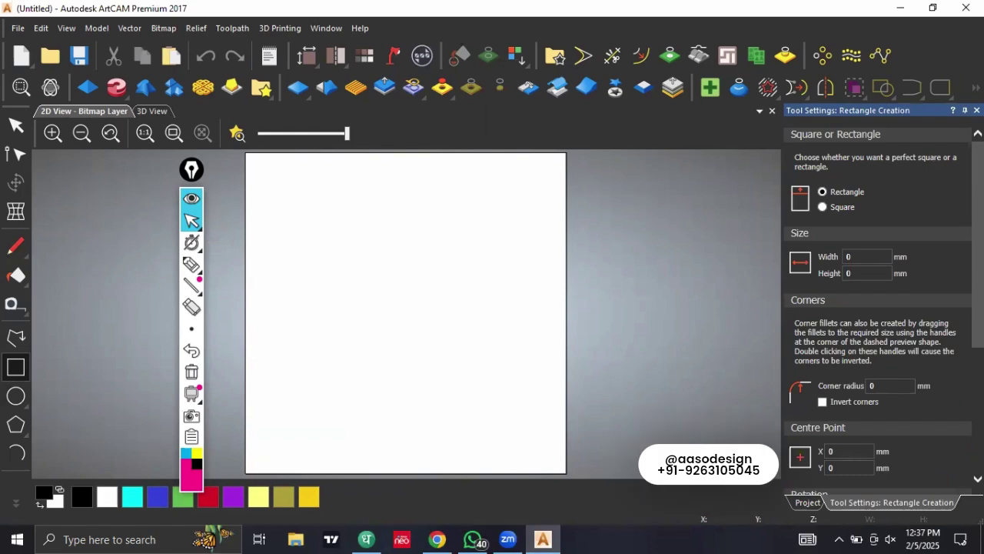
{"action": "scroll", "coordinate": [930, 165], "scroll_direction": "down", "scroll_amount": 5}
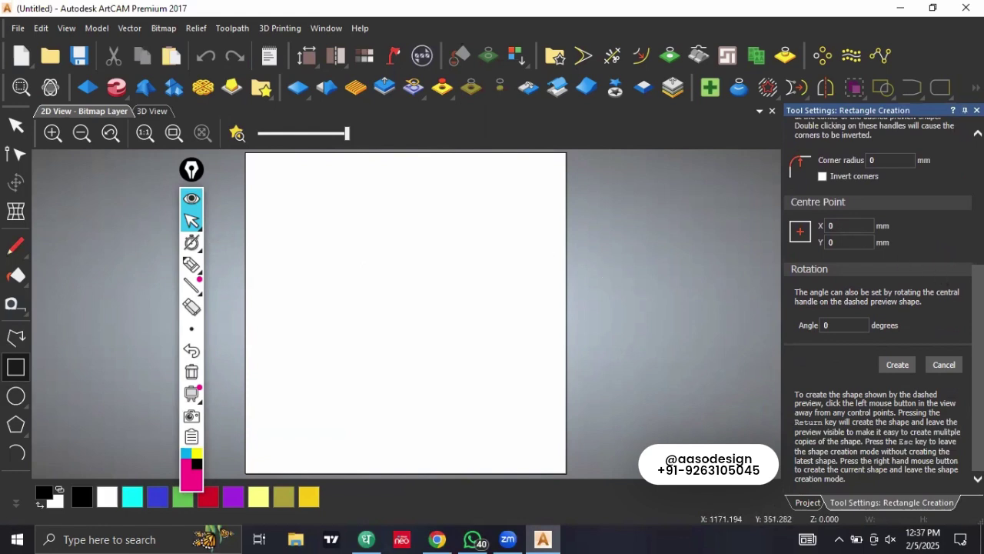
{"action": "scroll", "coordinate": [948, 149], "scroll_direction": "up", "scroll_amount": 3}
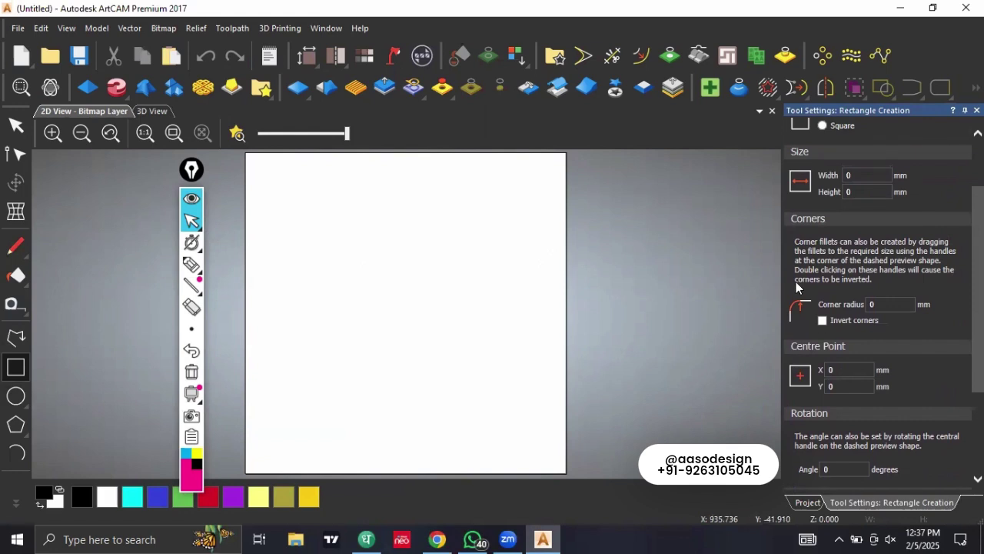
Step: Turn off the explanatory help text in the Rectangle Creation settings and leave the Rectangle tool
{"action": "left_click", "coordinate": [953, 111]}
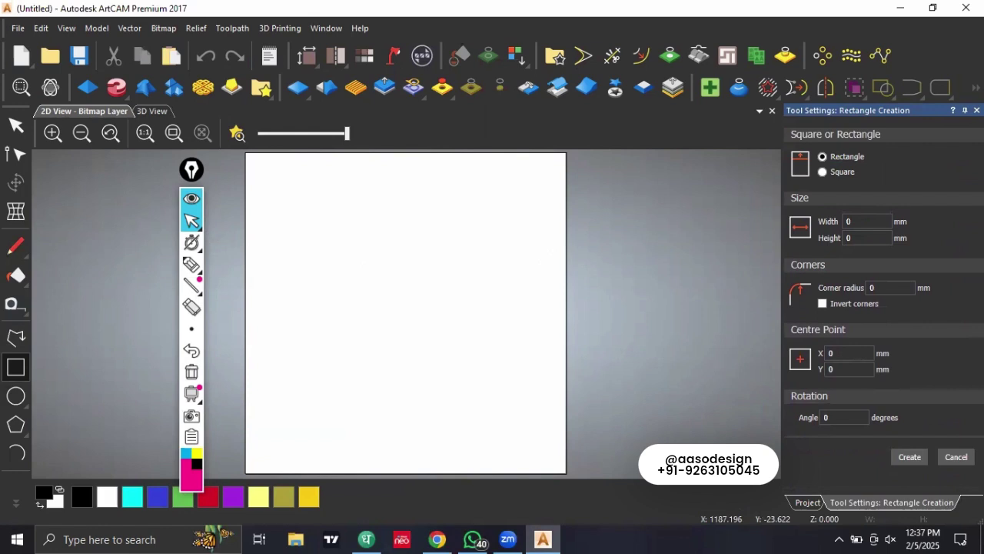
{"action": "key", "text": "Escape"}
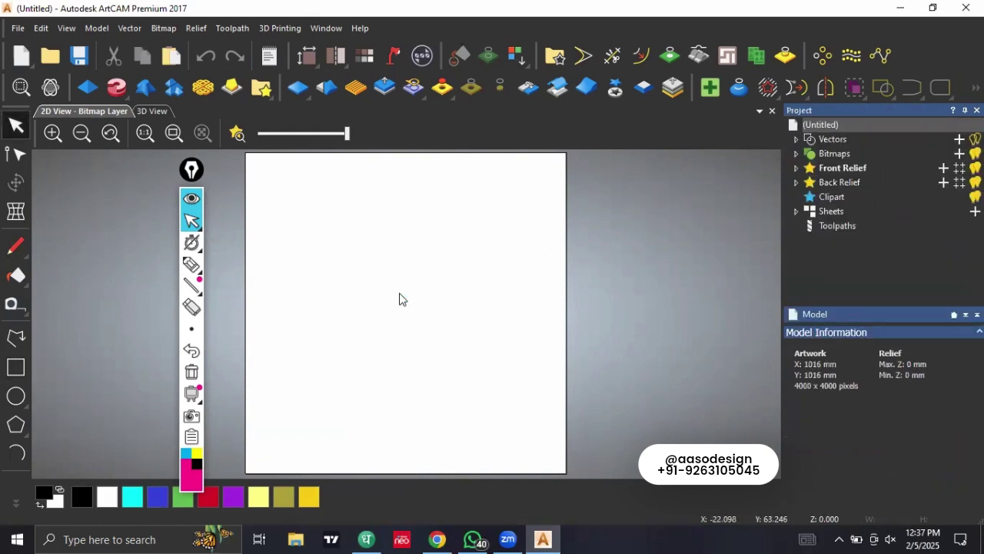
Step: Draw a rectangle about 281 mm wide and 305 mm high in the 3D view, just above the origin
{"action": "left_click", "coordinate": [151, 110]}
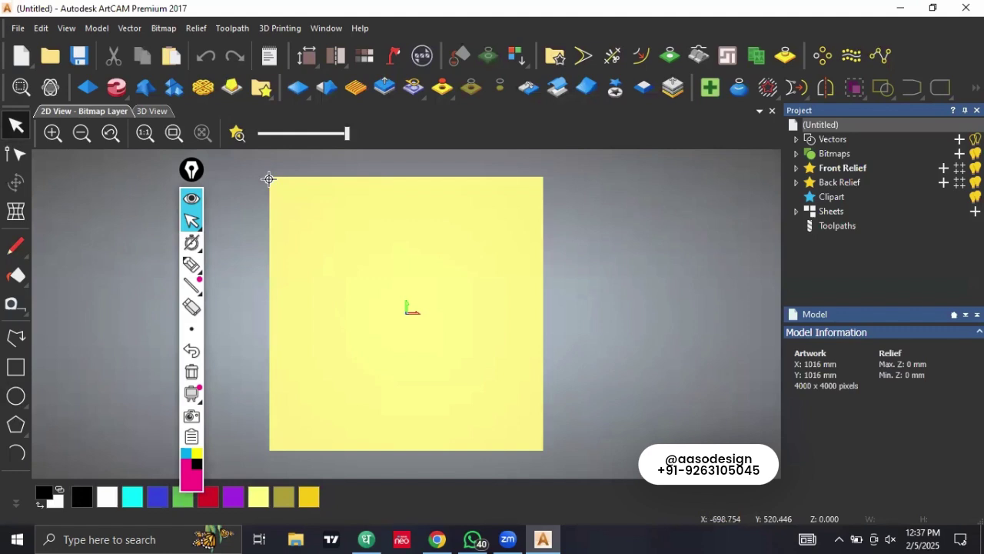
{"action": "scroll", "coordinate": [408, 246], "scroll_direction": "up", "scroll_amount": 2}
{"action": "scroll", "coordinate": [279, 294], "scroll_direction": "down", "scroll_amount": 2}
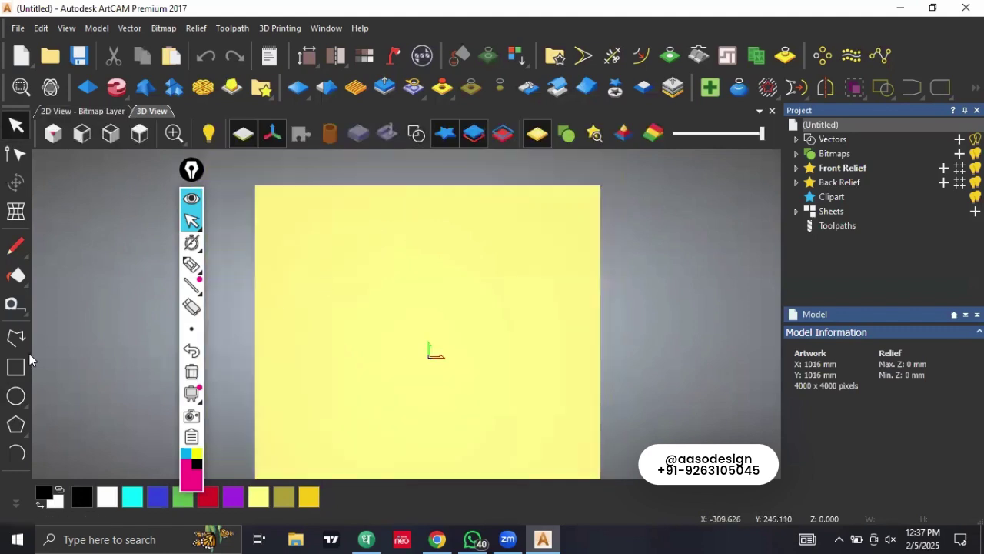
{"action": "scroll", "coordinate": [279, 294], "scroll_direction": "up", "scroll_amount": 1}
{"action": "left_click", "coordinate": [16, 368]}
{"action": "mouse_move", "coordinate": [413, 237]}
{"action": "left_mouse_down"}
{"action": "mouse_move", "coordinate": [421, 265]}
{"action": "mouse_move", "coordinate": [527, 340]}
{"action": "mouse_move", "coordinate": [533, 367]}
{"action": "left_mouse_up"}
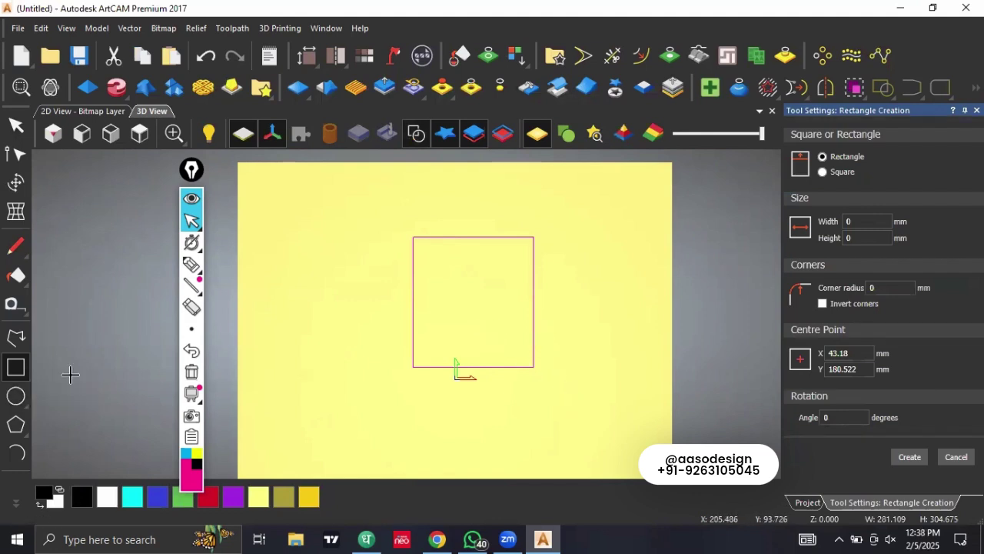
Step: Draw a circle about 341 mm in diameter overlapping the rectangle's lower-right corner
{"action": "left_click", "coordinate": [16, 396]}
{"action": "left_click_drag", "start_coordinate": [567, 353], "coordinate": [640, 353]}
{"action": "key", "text": "Escape"}
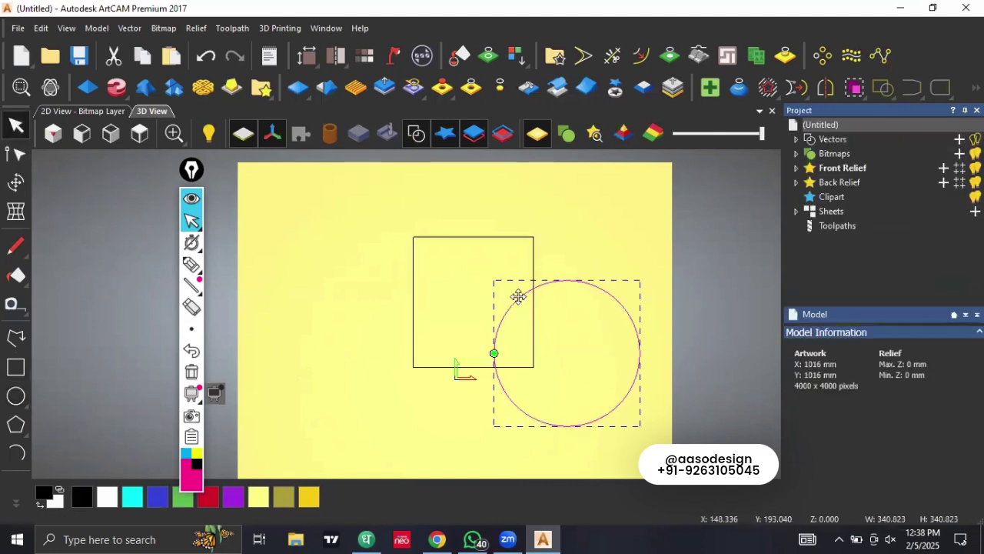
Step: Move the rectangle up and to the left, clear of the circle, and deselect it
{"action": "scroll", "coordinate": [518, 296], "scroll_direction": "up", "scroll_amount": 1}
{"action": "left_click", "coordinate": [386, 300]}
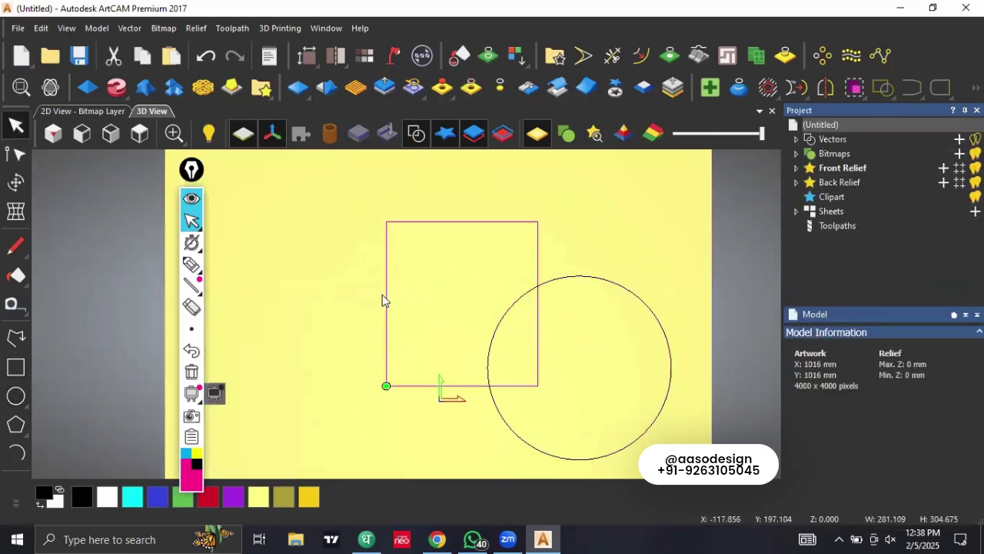
{"action": "left_click_drag", "start_coordinate": [369, 305], "coordinate": [259, 276]}
{"action": "left_click", "coordinate": [365, 292]}
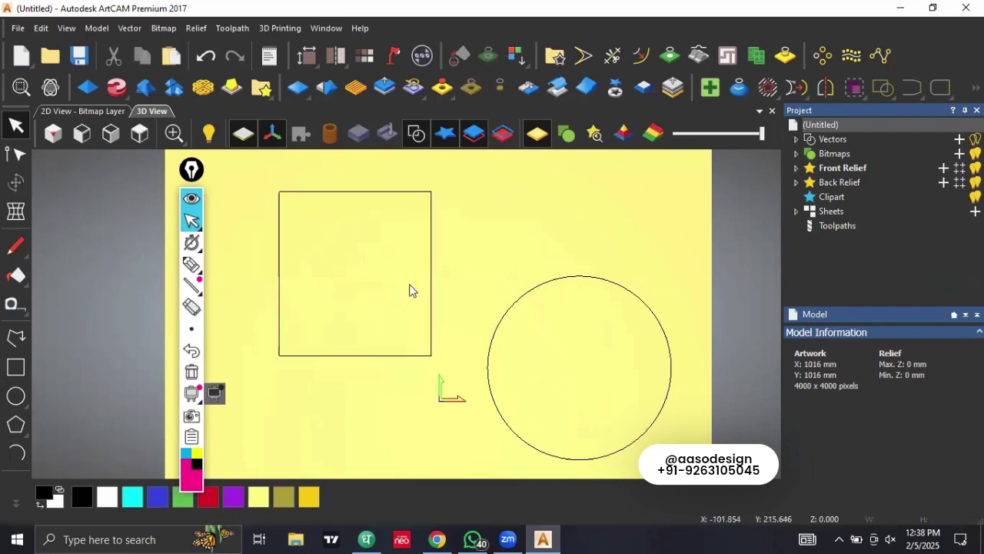
Step: Switch to the 2D view and examine the rectangle and circle there
{"action": "left_click", "coordinate": [100, 113]}
{"action": "scroll", "coordinate": [388, 257], "scroll_direction": "up", "scroll_amount": 3}
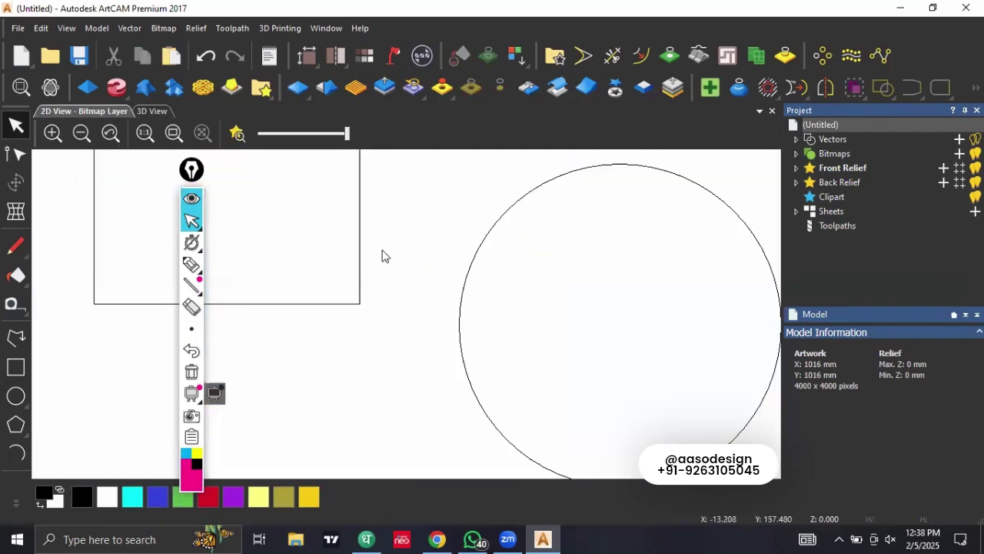
{"action": "scroll", "coordinate": [396, 266], "scroll_direction": "down", "scroll_amount": 3}
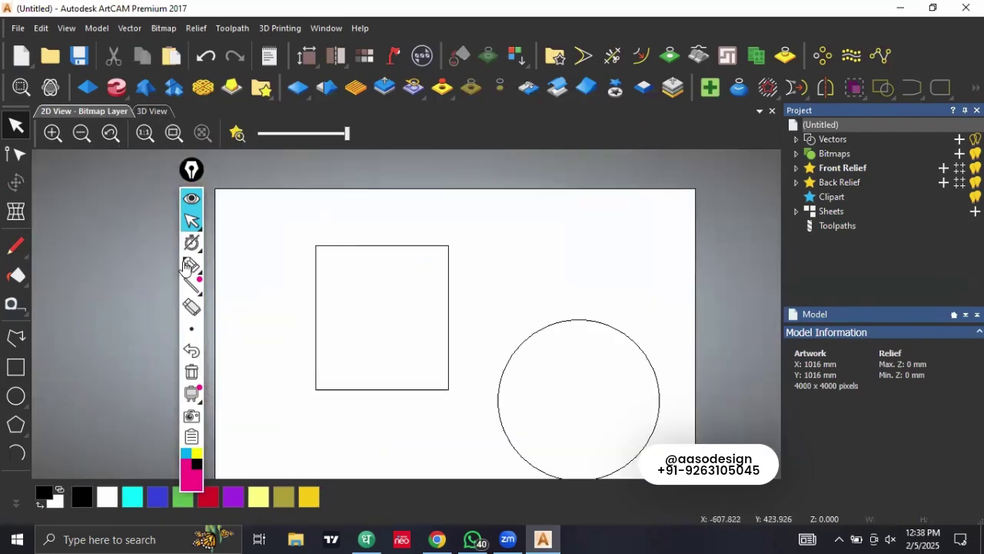
Step: Mark the Select tool with the annotation pen and clear the markings from the screen
{"action": "mouse_move", "coordinate": [194, 264]}
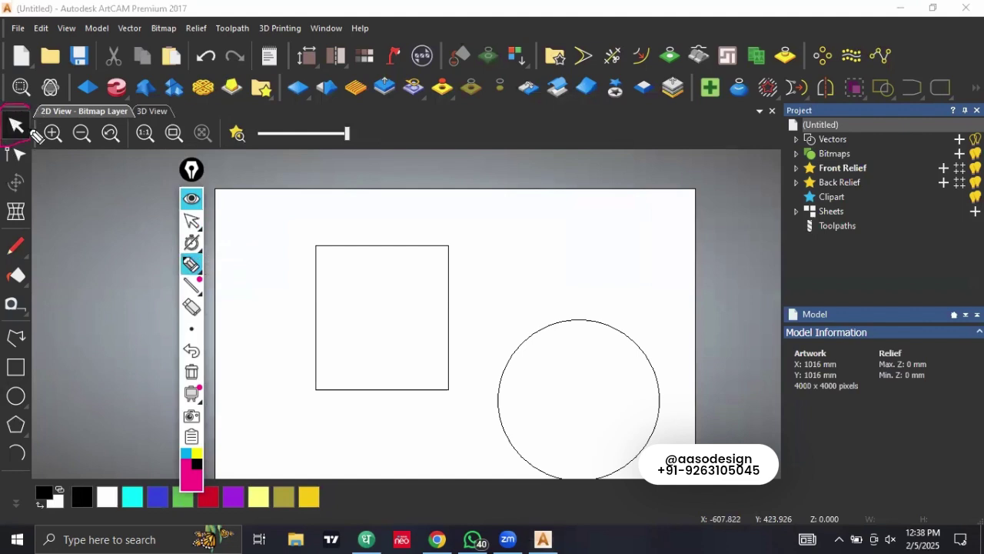
{"action": "mouse_move", "coordinate": [77, 238]}
{"action": "left_mouse_down"}
{"action": "mouse_move", "coordinate": [66, 178]}
{"action": "mouse_move", "coordinate": [31, 138]}
{"action": "left_mouse_up"}
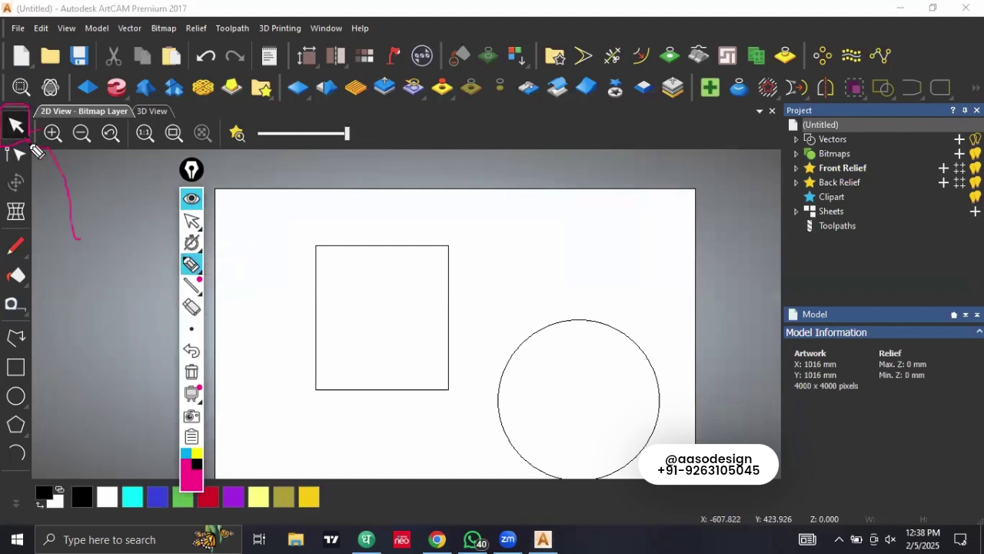
{"action": "left_click", "coordinate": [192, 221]}
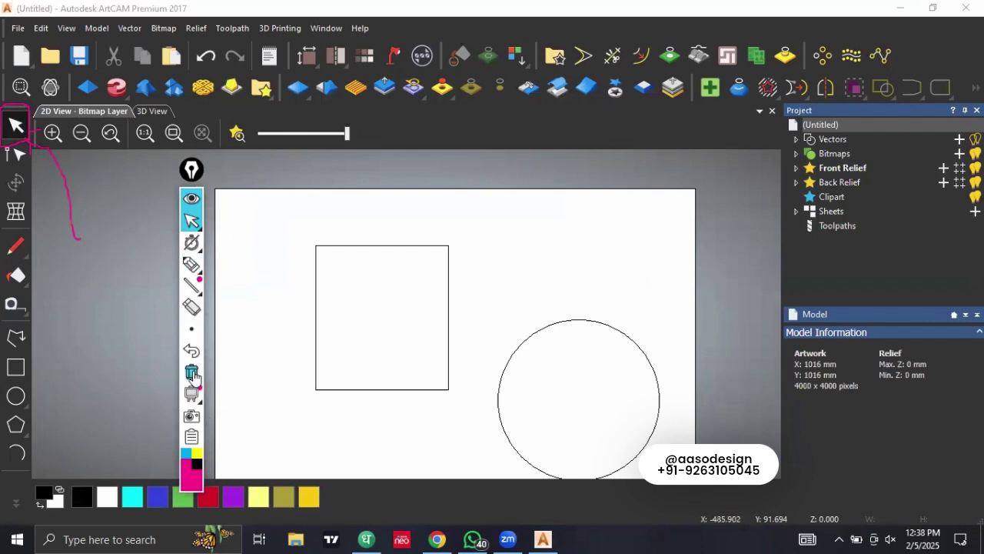
{"action": "left_click", "coordinate": [191, 374]}
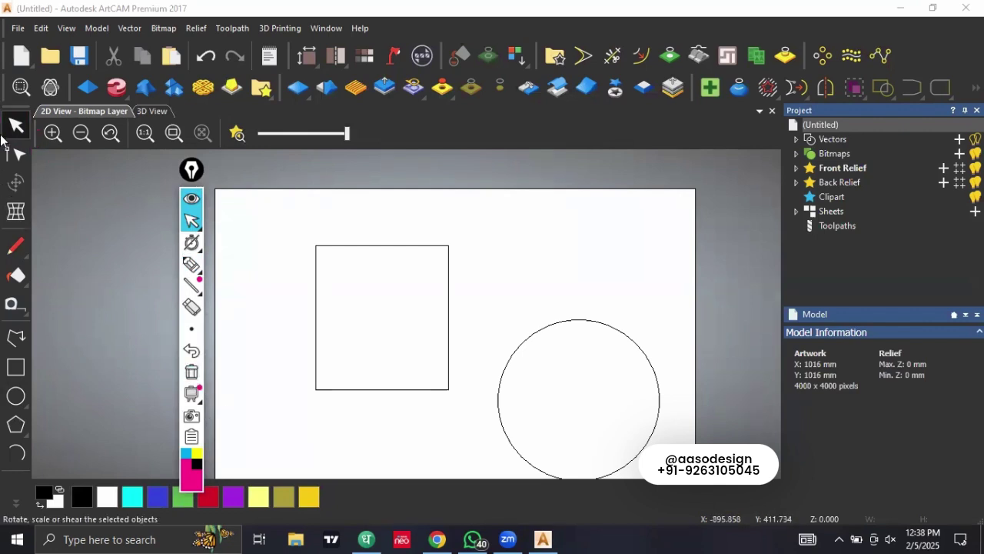
Step: Rotate the model in the 3D view with the Twiddle tool to look at it from different angles
{"action": "left_click", "coordinate": [50, 88]}
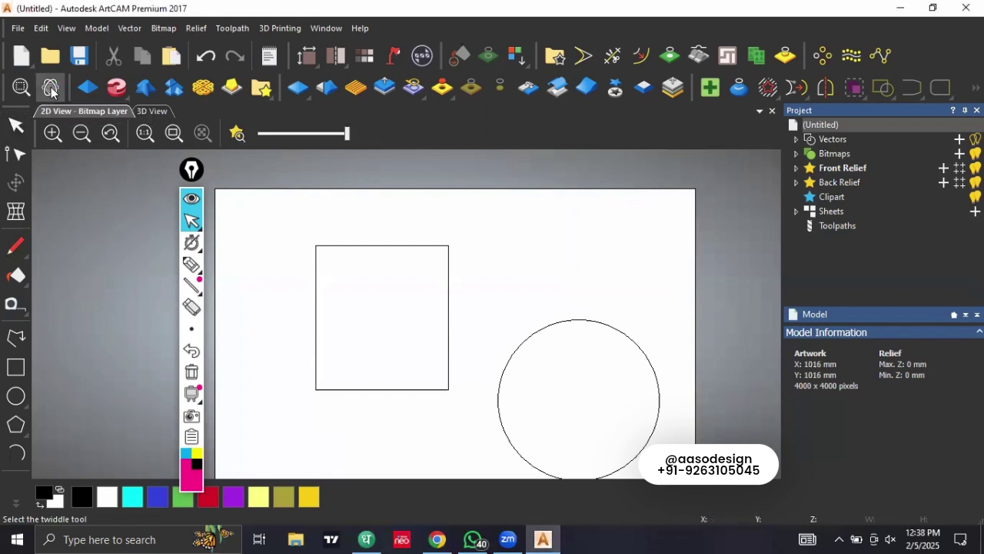
{"action": "left_click", "coordinate": [145, 111]}
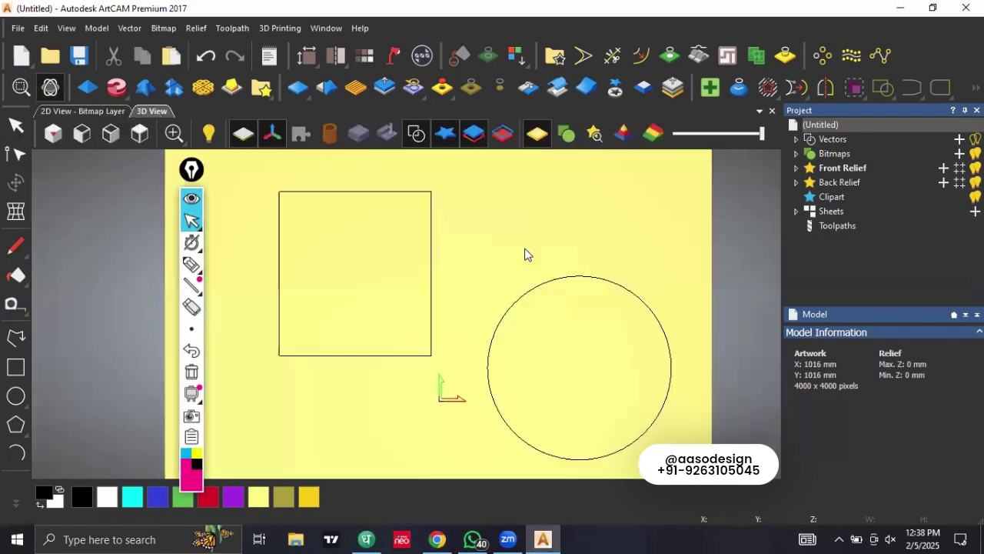
{"action": "scroll", "coordinate": [436, 320], "scroll_direction": "up", "scroll_amount": 2}
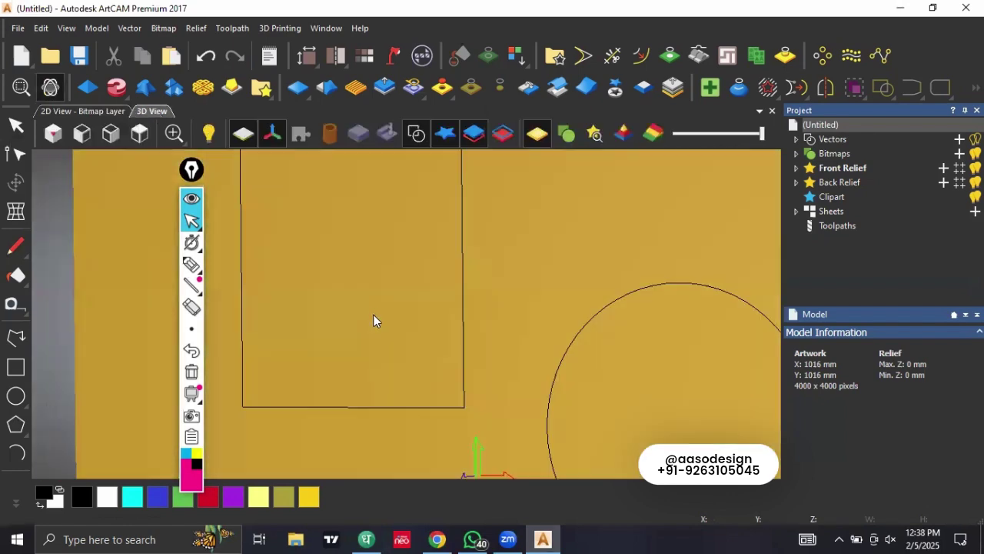
{"action": "scroll", "coordinate": [490, 367], "scroll_direction": "down", "scroll_amount": 3}
{"action": "left_click_drag", "start_coordinate": [489, 366], "coordinate": [477, 322]}
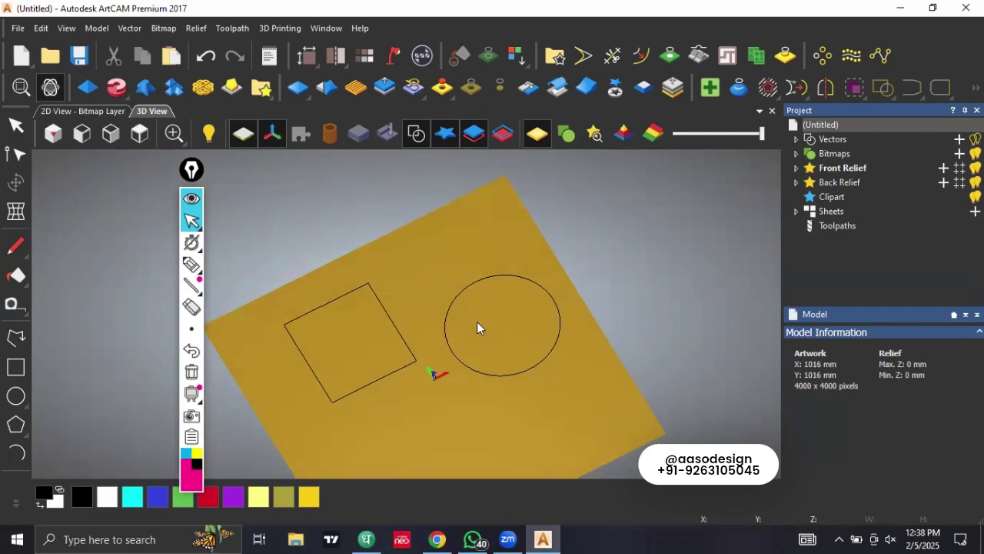
{"action": "left_click_drag", "start_coordinate": [422, 338], "coordinate": [369, 200]}
Step: Return to the Select tool and select the rectangle and circle together with a selection window
{"action": "left_click", "coordinate": [26, 128]}
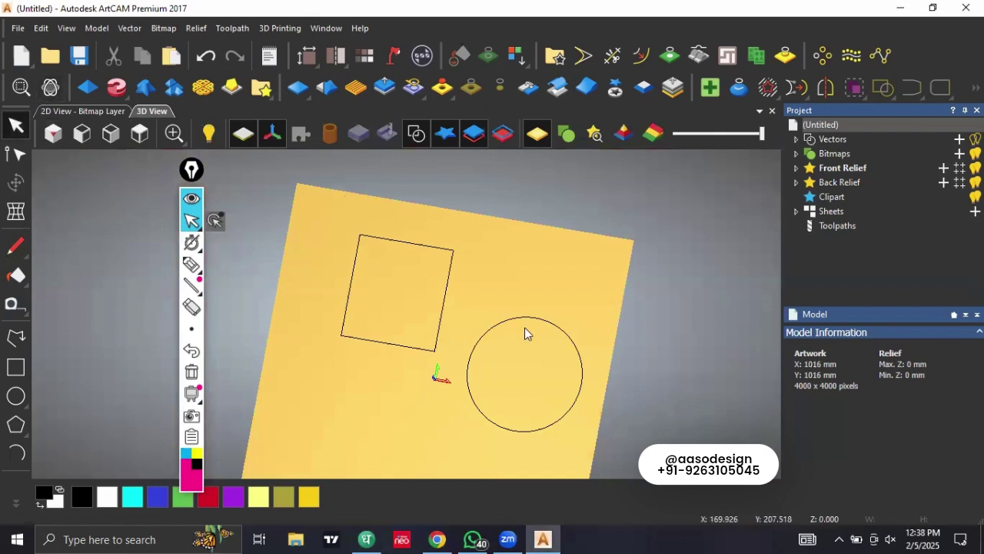
{"action": "left_click", "coordinate": [505, 320]}
{"action": "left_click_drag", "start_coordinate": [496, 292], "coordinate": [402, 327]}
{"action": "left_click_drag", "start_coordinate": [476, 213], "coordinate": [363, 428]}
{"action": "left_click_drag", "start_coordinate": [579, 273], "coordinate": [269, 430]}
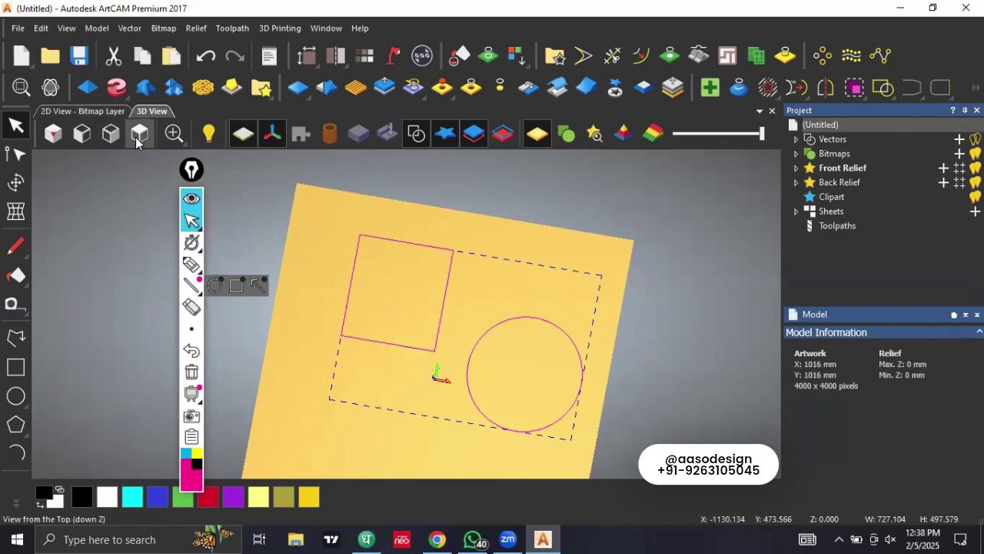
Step: Restore the top view of the model and use the Zoom tool to magnify the area around the rectangle
{"action": "left_click", "coordinate": [55, 132]}
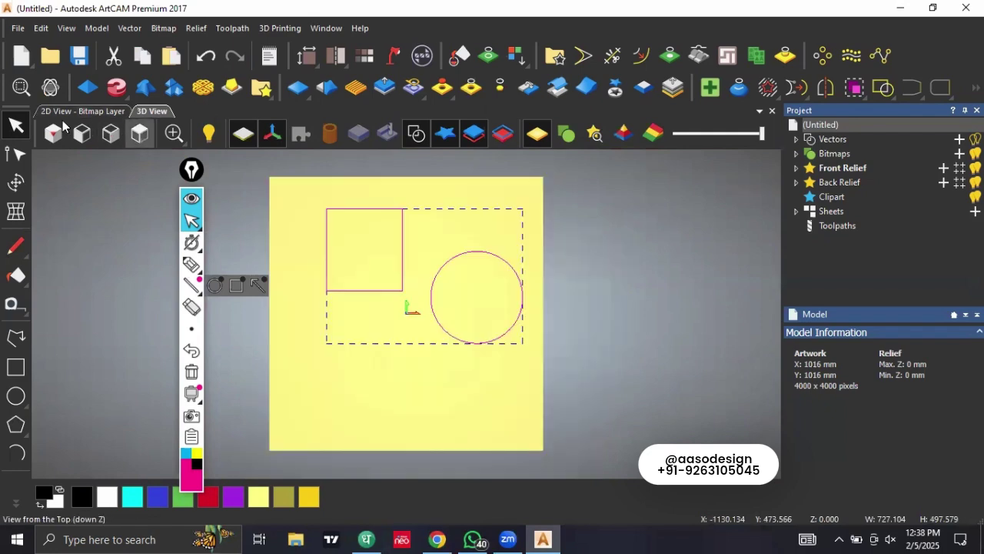
{"action": "left_click", "coordinate": [20, 89]}
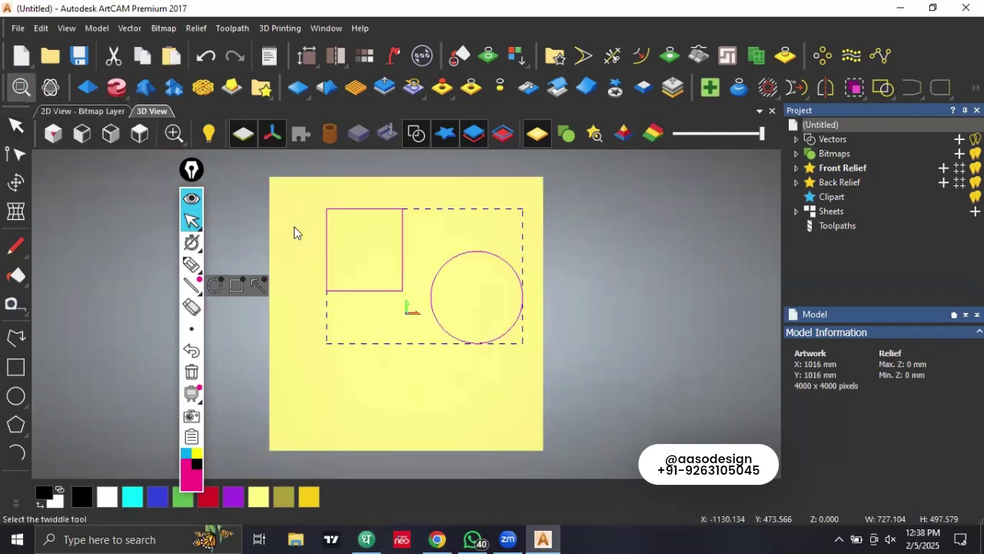
{"action": "left_click_drag", "start_coordinate": [401, 266], "coordinate": [306, 299]}
{"action": "scroll", "coordinate": [440, 419], "scroll_direction": "down", "scroll_amount": 3}
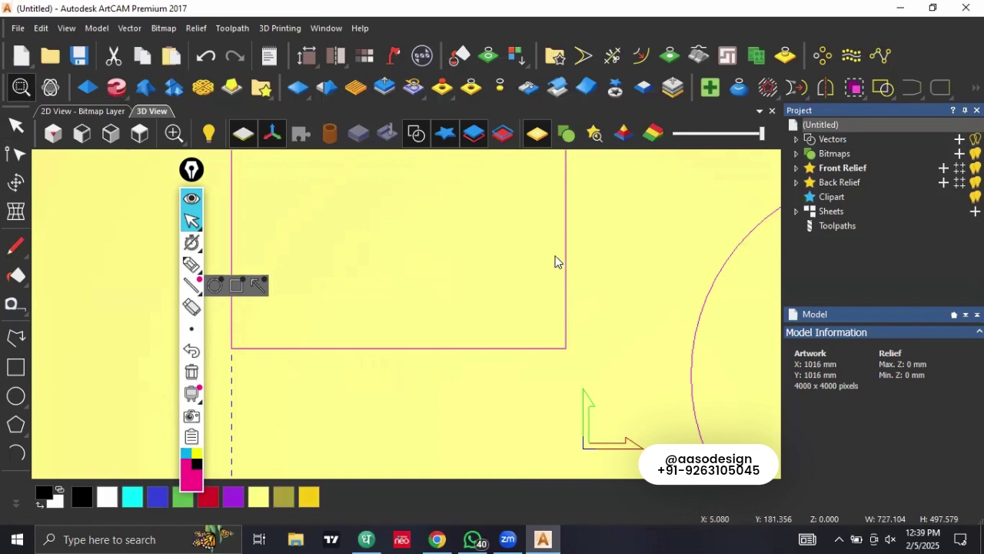
{"action": "scroll", "coordinate": [567, 257], "scroll_direction": "down", "scroll_amount": 5}
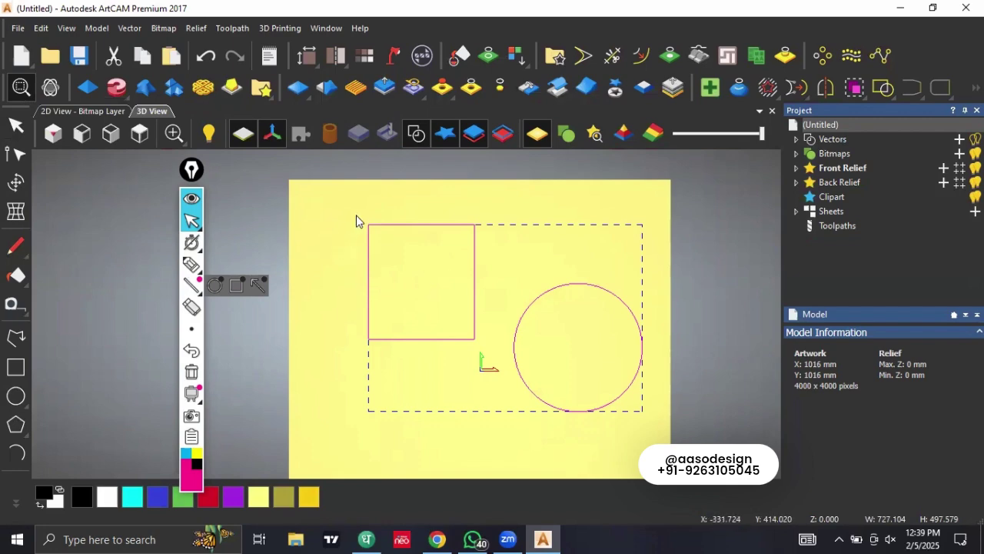
{"action": "left_click_drag", "start_coordinate": [394, 319], "coordinate": [482, 344]}
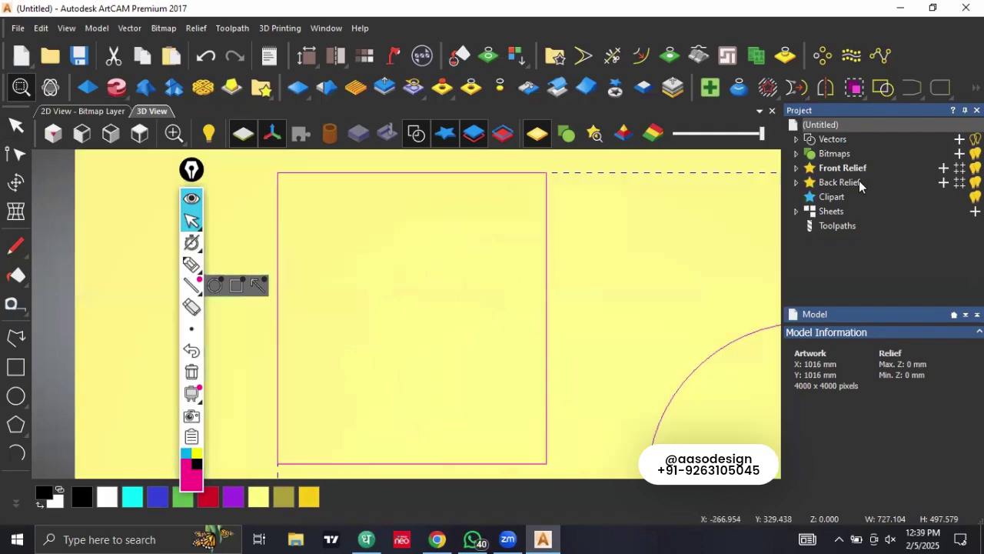
Step: Set the Project panel to auto-hide and zoom in on the rectangle's upper-left corner
{"action": "left_click", "coordinate": [965, 110]}
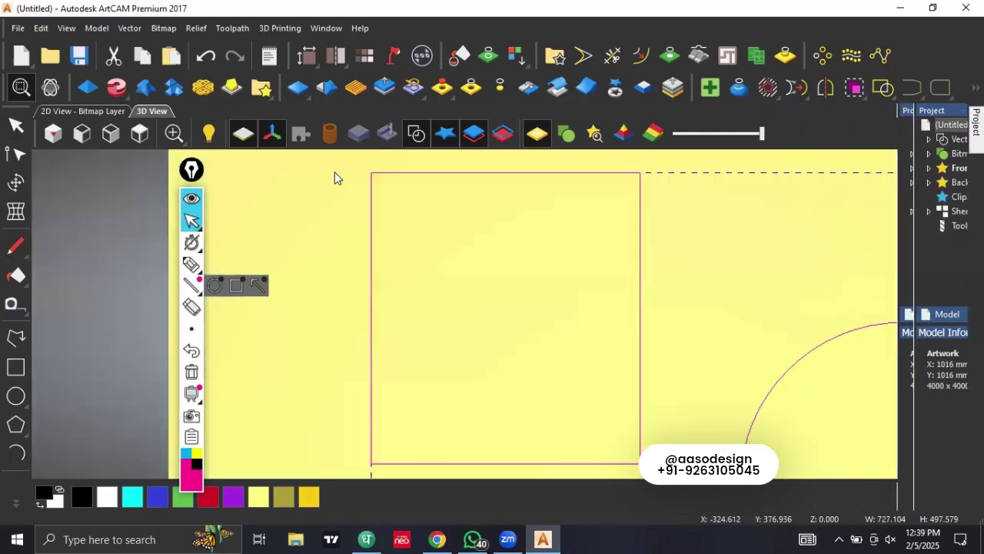
{"action": "left_click_drag", "start_coordinate": [346, 159], "coordinate": [470, 247]}
{"action": "left_click_drag", "start_coordinate": [578, 382], "coordinate": [576, 381]}
{"action": "left_click_drag", "start_coordinate": [346, 159], "coordinate": [469, 289]}
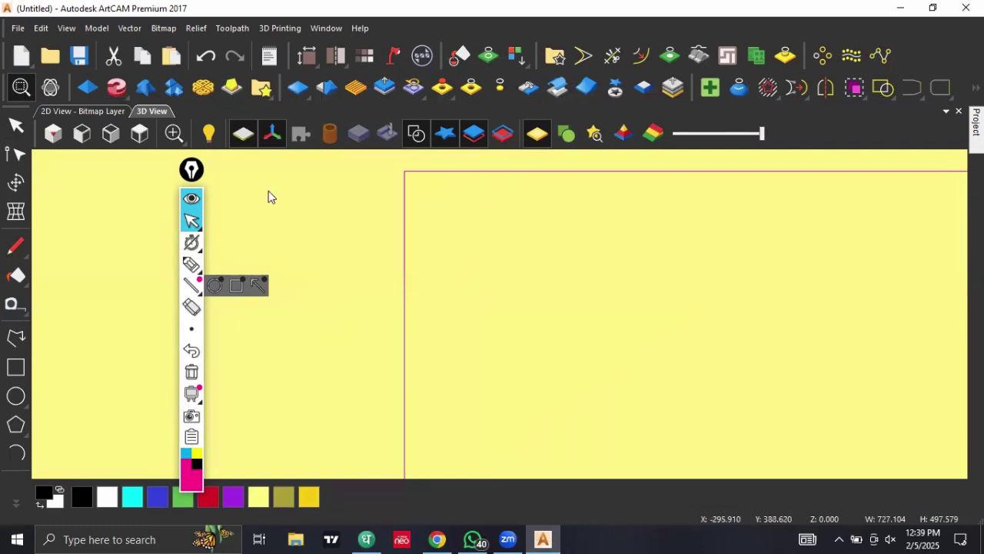